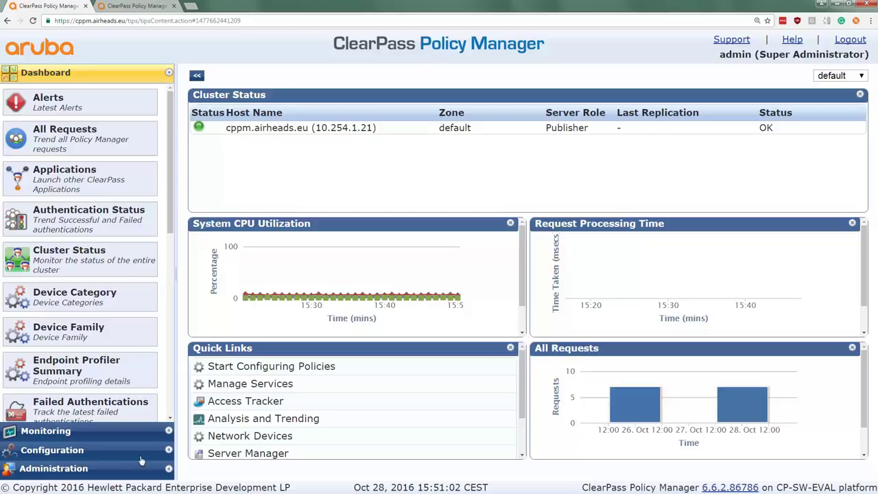
# Step: Open the mysql-user authentication source and review its connection details: server 10.254.1.20, database cpdemo
pyautogui.click(69, 454)
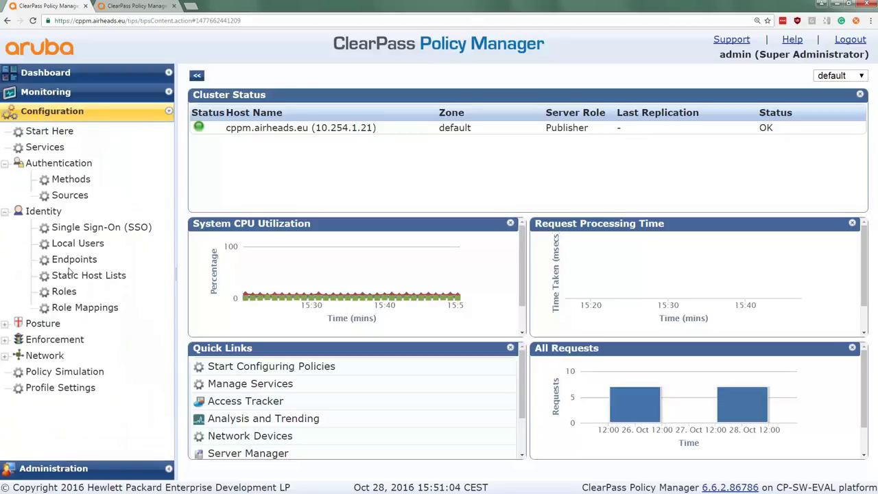
pyautogui.click(68, 195)
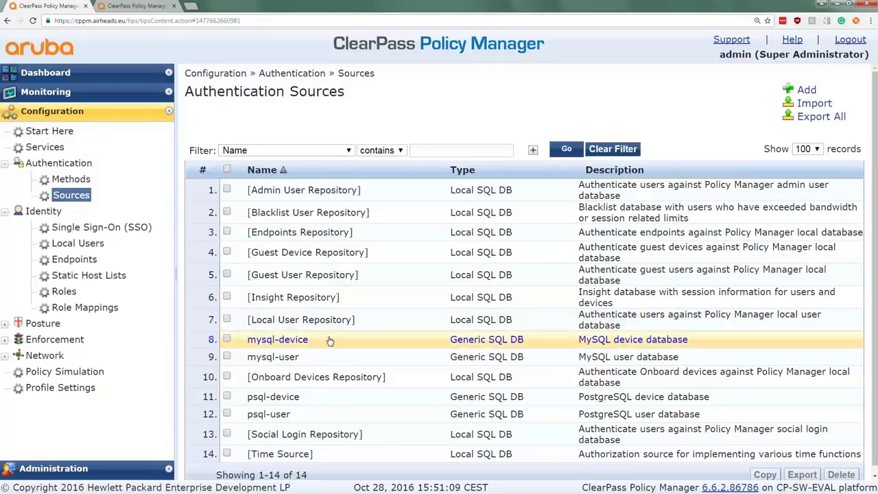
pyautogui.click(288, 357)
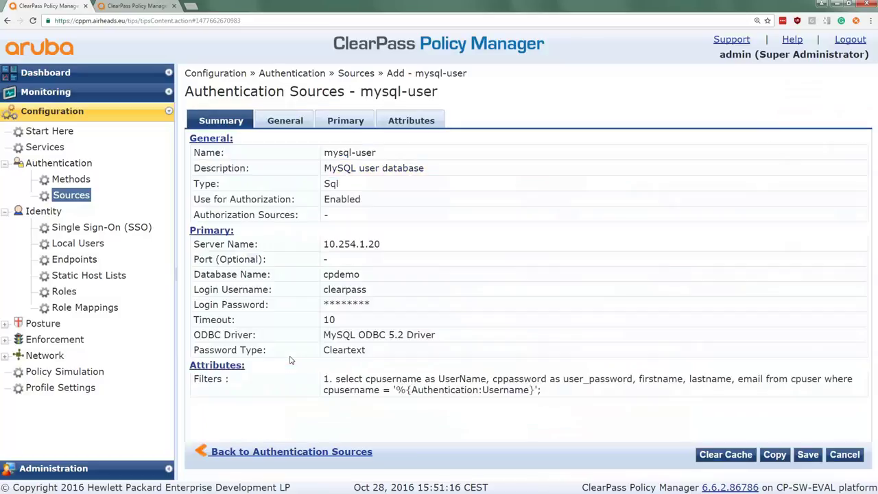
pyautogui.click(289, 120)
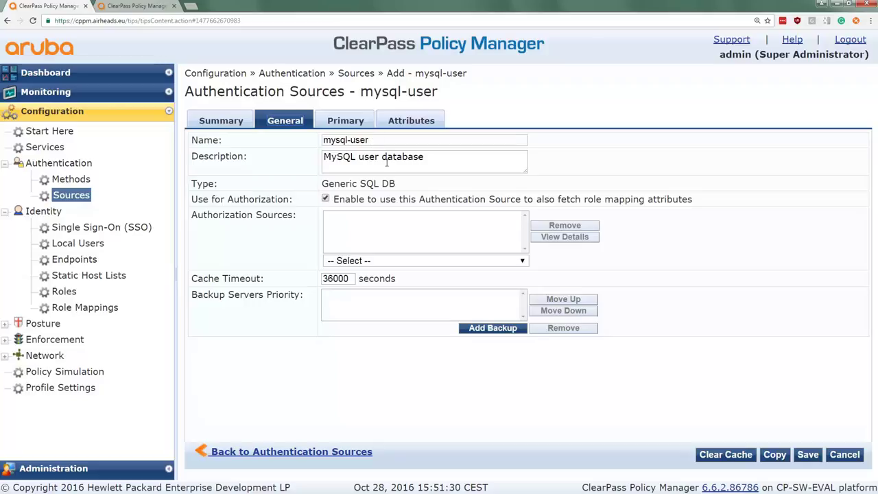
pyautogui.click(345, 120)
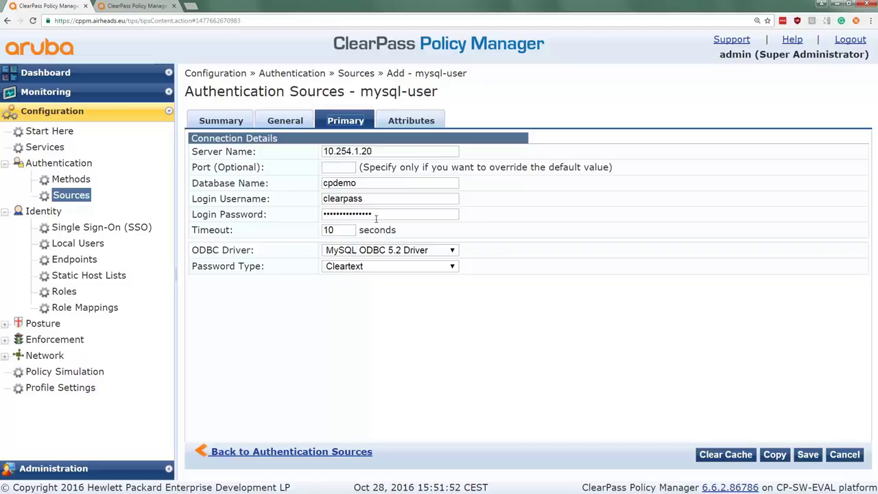
# Step: Review the ODBC driver and password type choices, keeping MySQL ODBC 5.2 Driver, then view the attribute filters
pyautogui.click(440, 251)
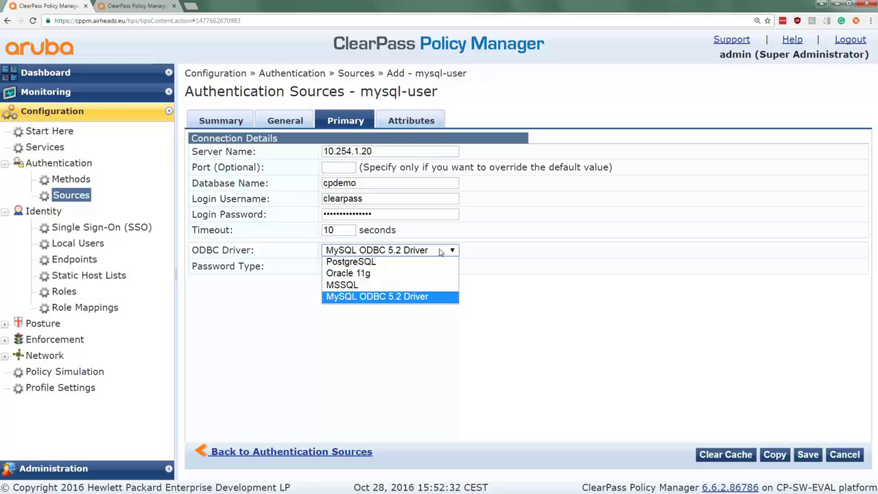
pyautogui.click(415, 355)
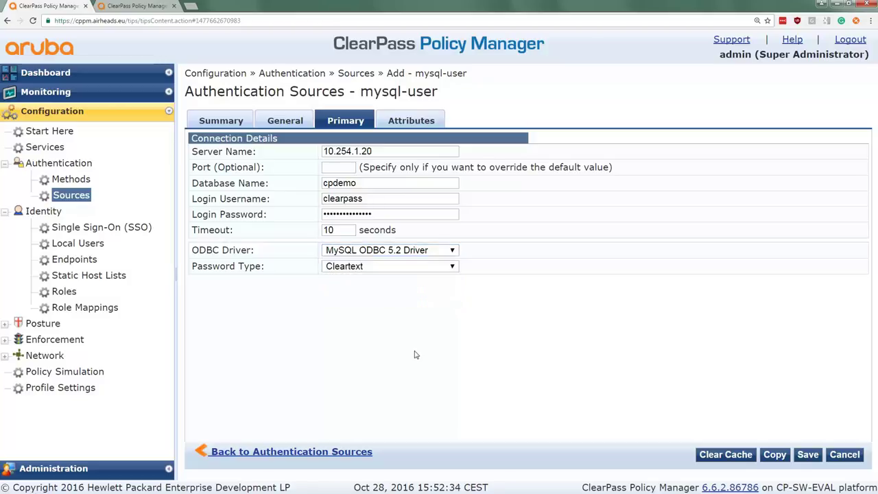
pyautogui.click(421, 270)
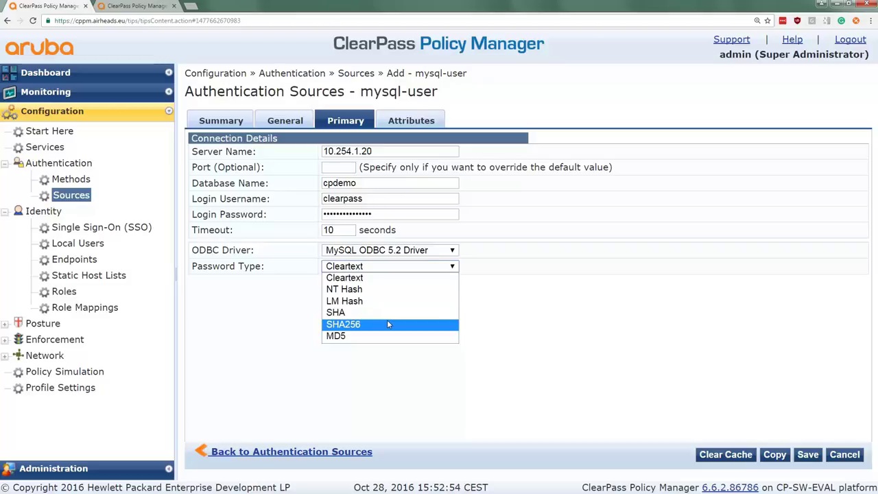
pyautogui.click(410, 122)
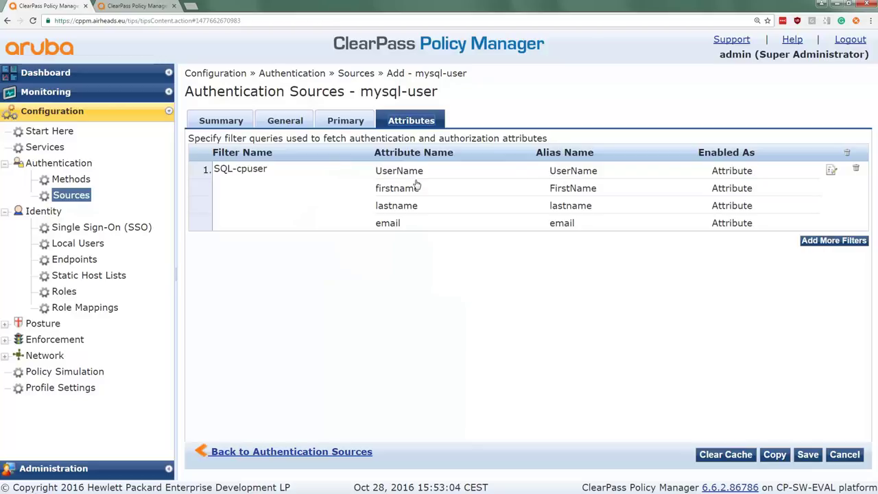
# Step: Open the SQL-cpuser filter and highlight its query's columns, the cpuser table and %{Authentication:Username}
pyautogui.click(831, 170)
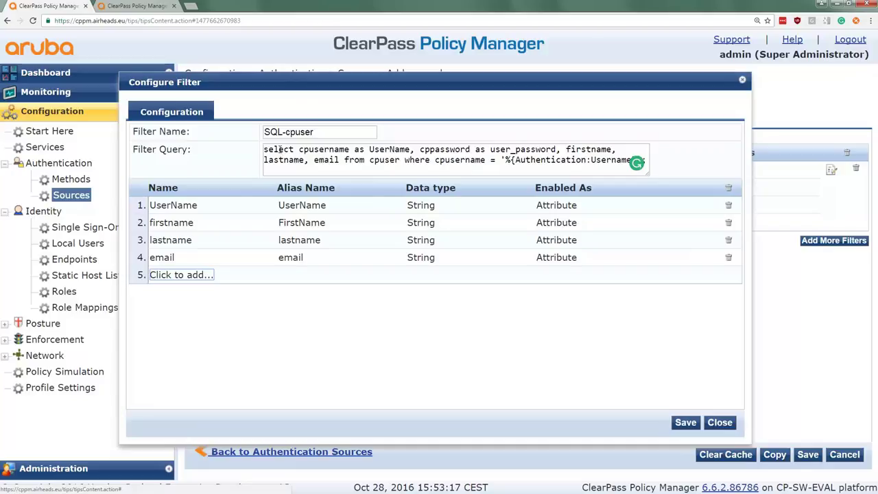
pyautogui.doubleClick(281, 149)
pyautogui.doubleClick(319, 149)
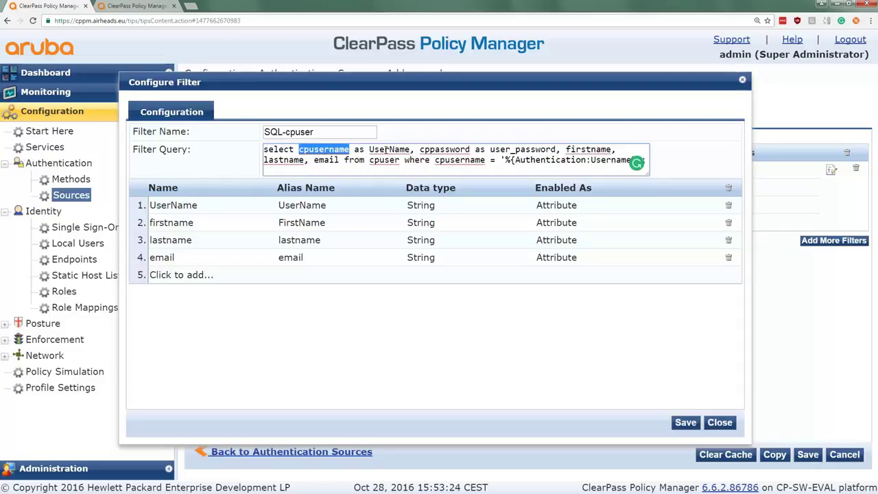
pyautogui.doubleClick(456, 149)
pyautogui.hotkey('shift', 'Left')
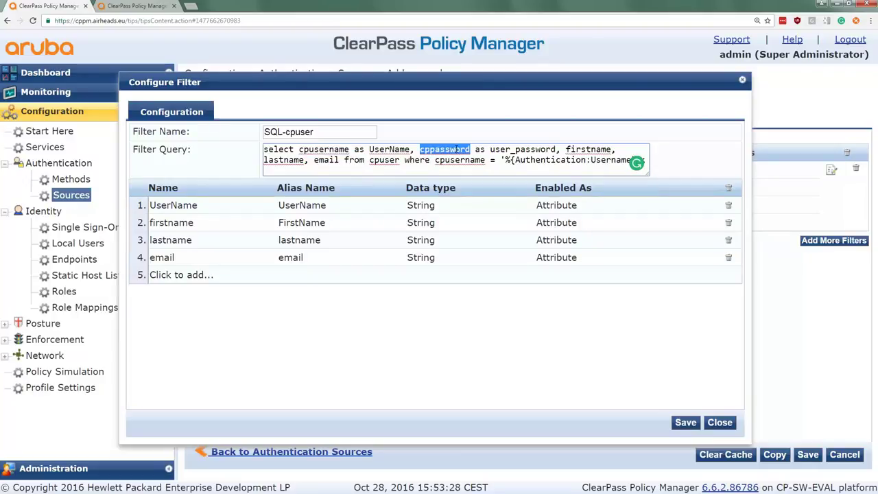
pyautogui.doubleClick(570, 150)
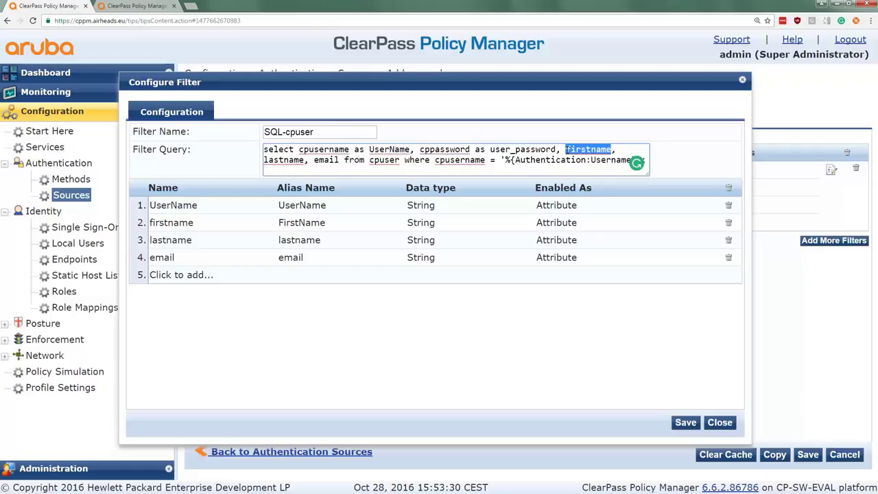
pyautogui.doubleClick(282, 162)
pyautogui.doubleClick(326, 161)
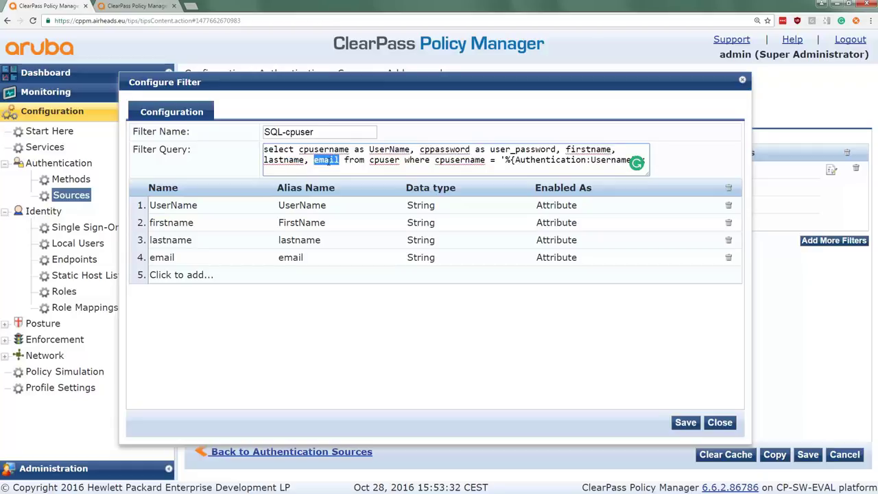
pyautogui.doubleClick(387, 160)
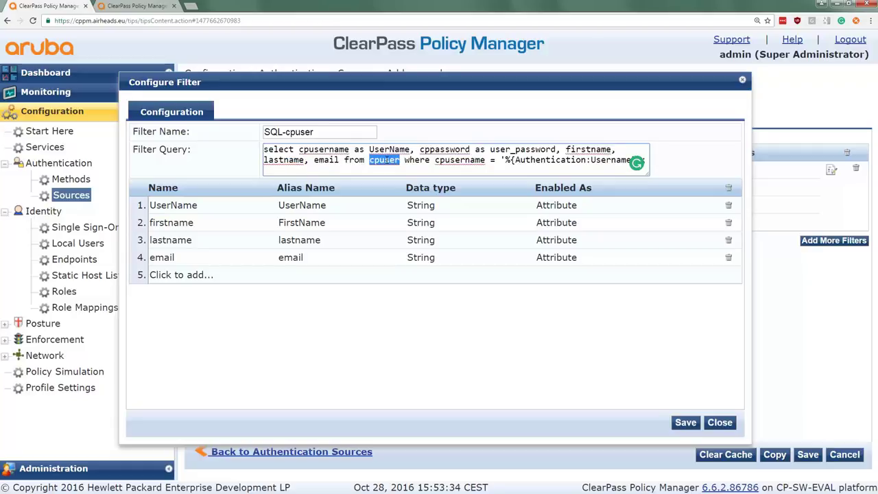
pyautogui.doubleClick(460, 160)
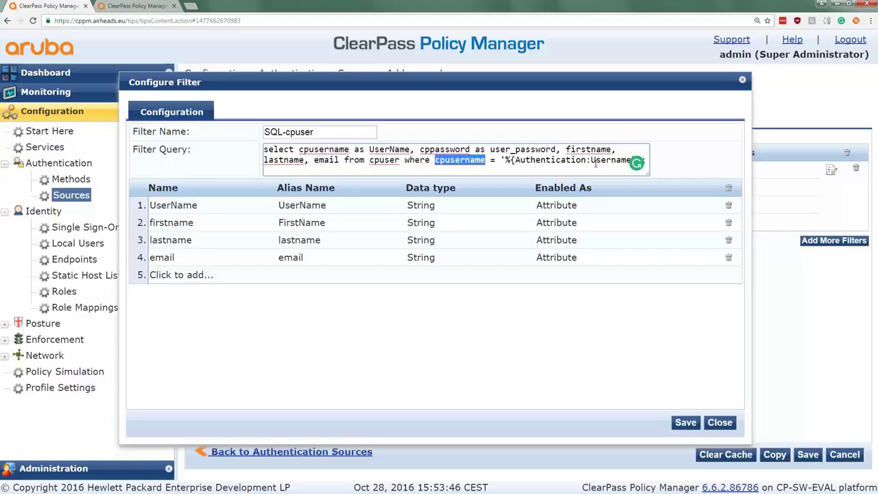
pyautogui.moveTo(512, 160); pyautogui.dragTo(630, 160)
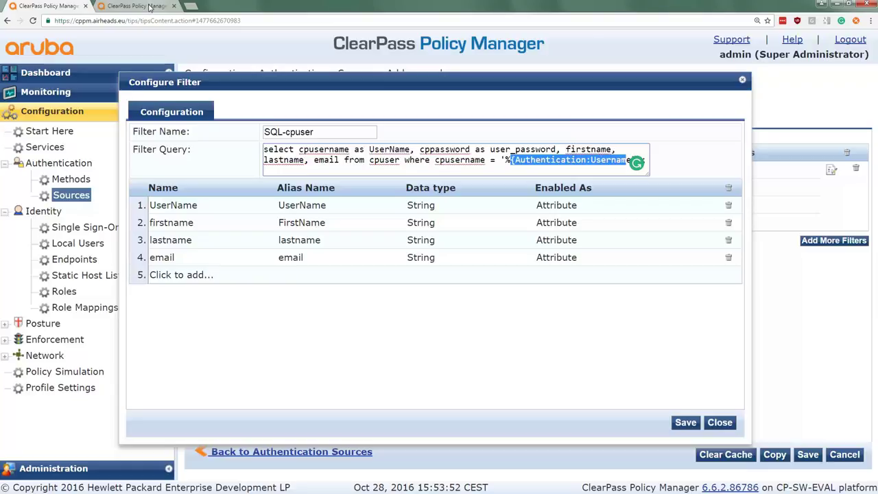
pyautogui.click(150, 7)
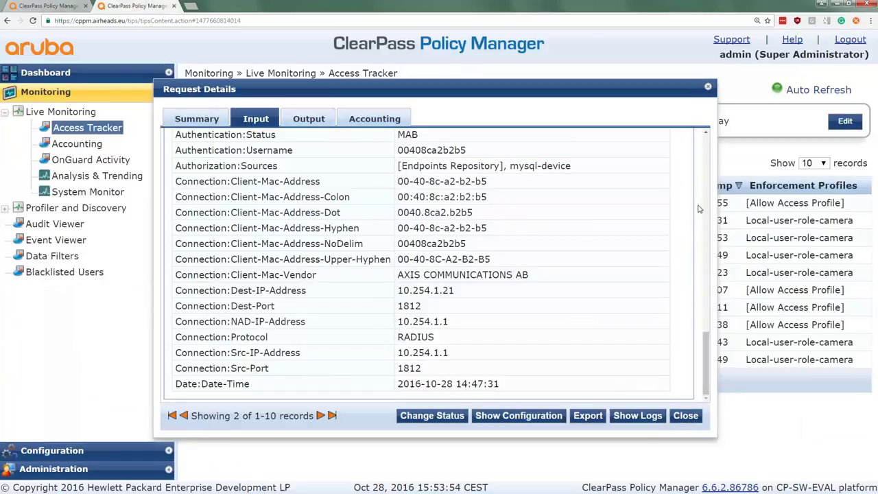
pyautogui.moveTo(706, 343); pyautogui.dragTo(706, 158)
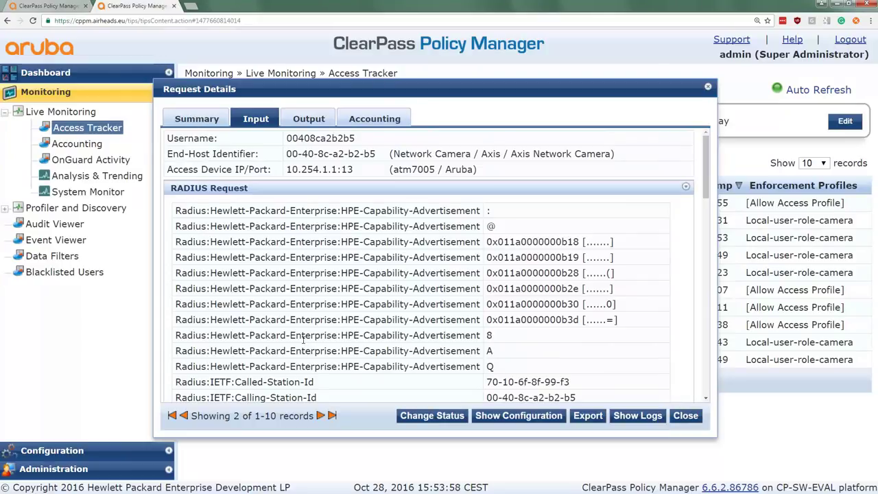
pyautogui.moveTo(708, 180); pyautogui.dragTo(715, 336)
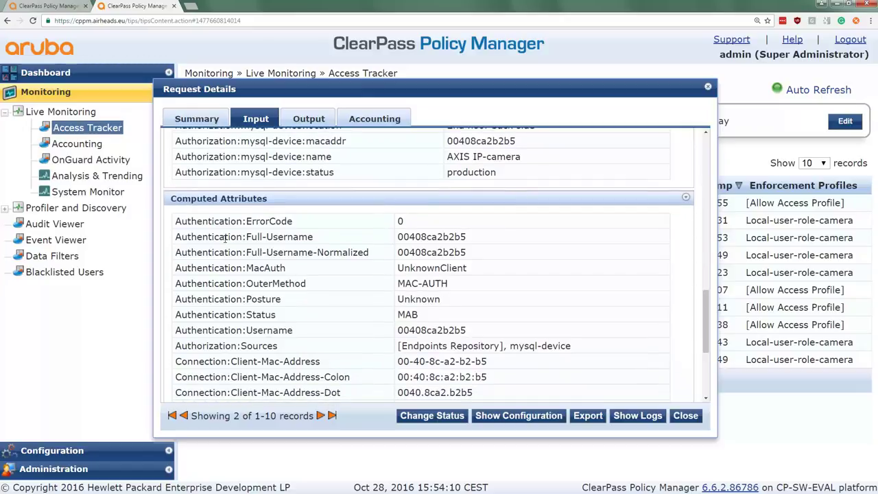
pyautogui.doubleClick(205, 332)
pyautogui.moveTo(205, 332); pyautogui.dragTo(466, 334)
pyautogui.doubleClick(437, 332)
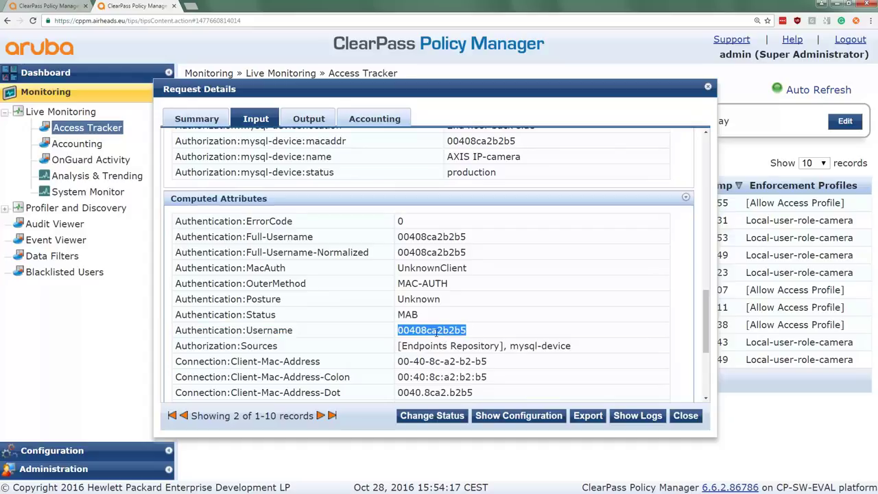
pyautogui.moveTo(196, 330); pyautogui.dragTo(176, 330)
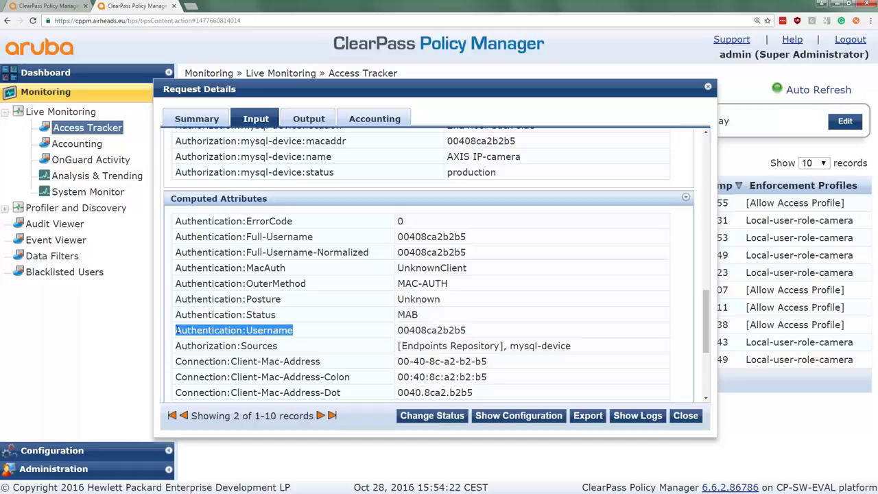
pyautogui.click(52, 7)
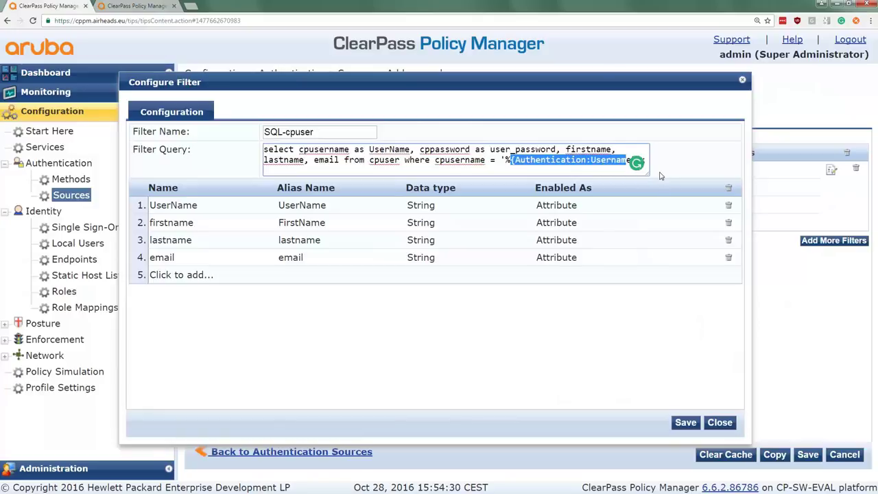
# Step: Widen the Filter Query box to read the full query, then close the filter without saving
pyautogui.moveTo(647, 176); pyautogui.dragTo(706, 173)
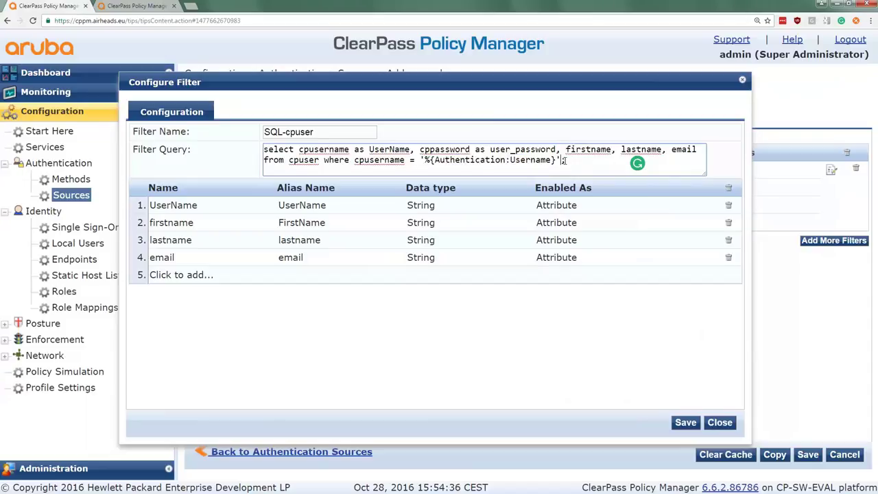
pyautogui.doubleClick(569, 161)
pyautogui.click(719, 423)
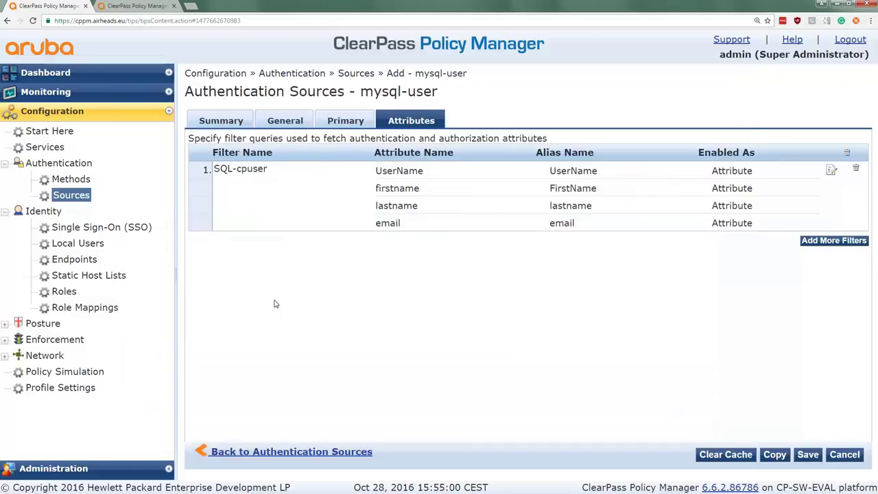
# Step: Open the TestSQL service from the services list and note the NAS IP in its description
pyautogui.click(44, 149)
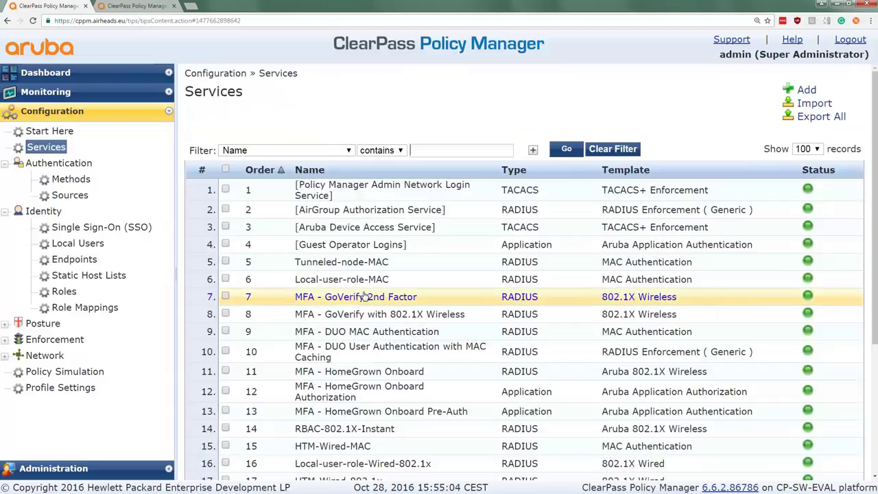
pyautogui.scroll(-3, 364, 296)
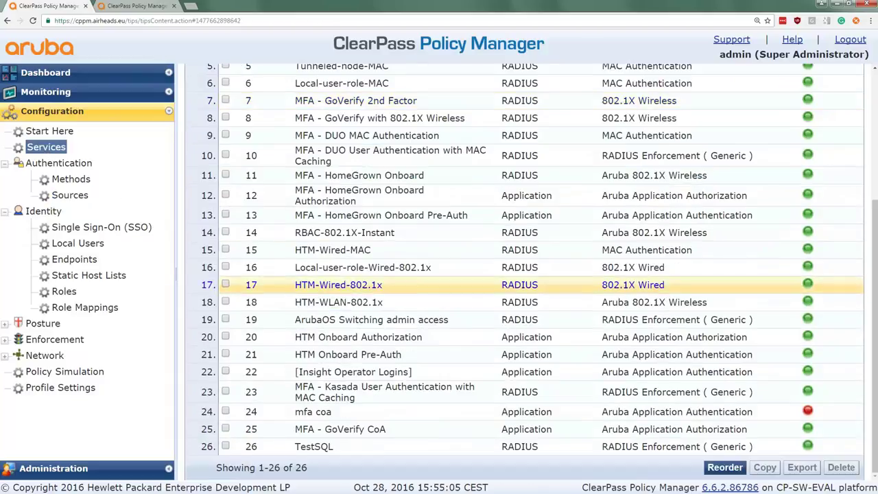
pyautogui.click(317, 448)
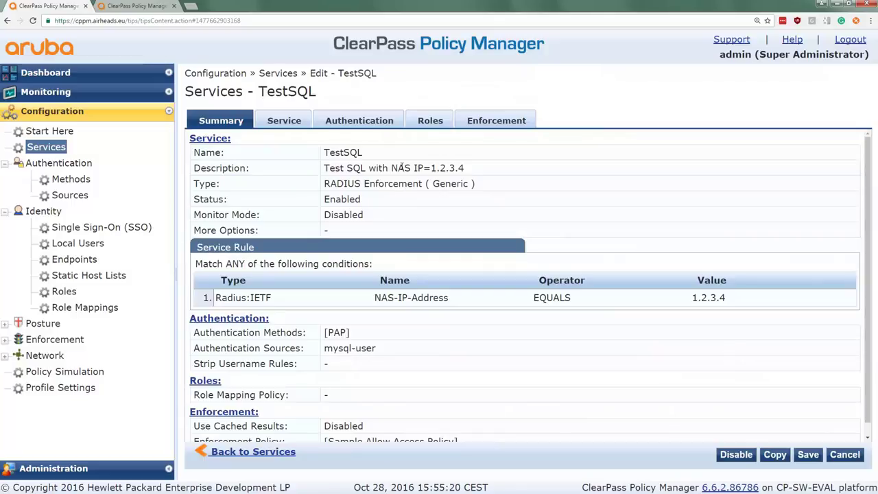
pyautogui.moveTo(392, 167); pyautogui.dragTo(457, 168)
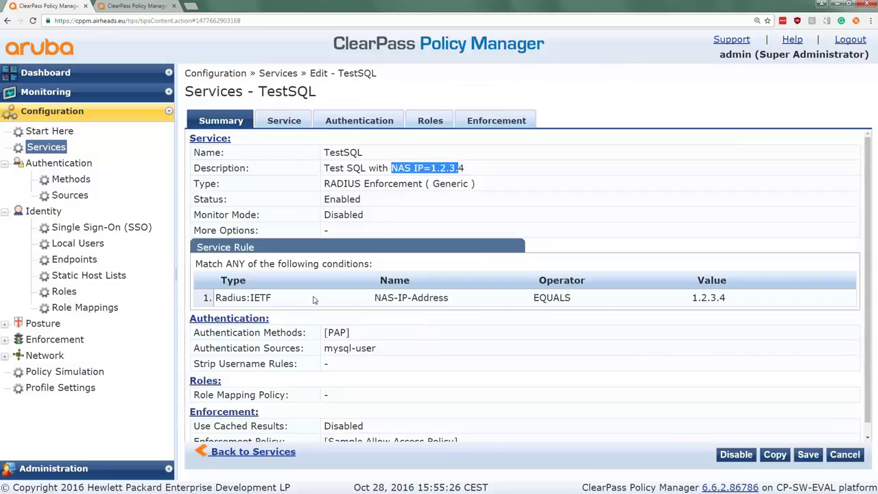
# Step: Review TestSQL's PAP method, mysql-user source, role mapping and Sample Allow Access Policy enforcement
pyautogui.click(292, 120)
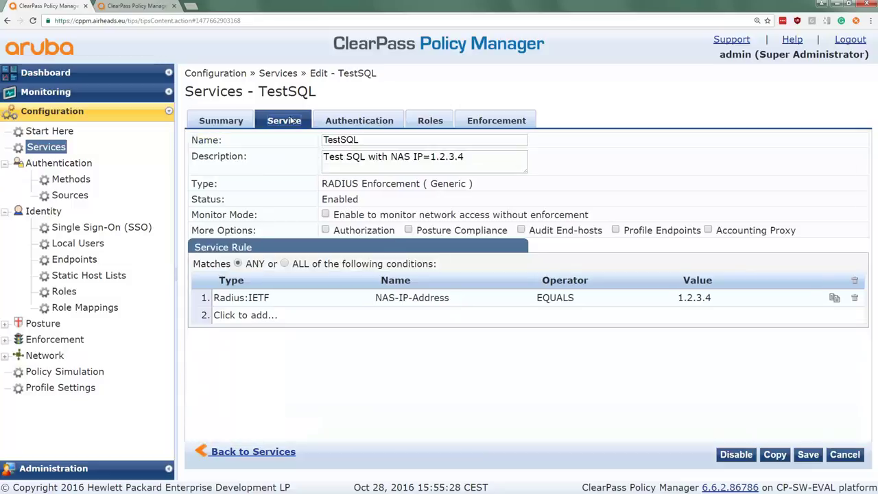
pyautogui.click(358, 123)
pyautogui.click(355, 143)
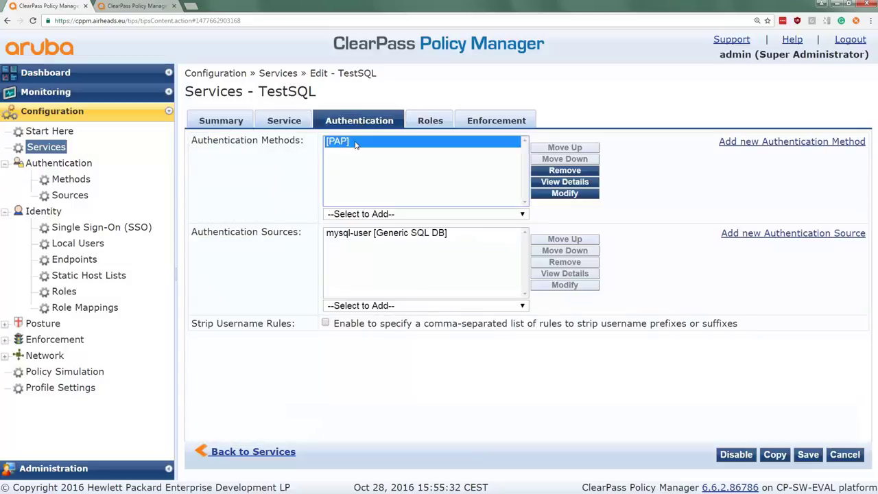
pyautogui.click(413, 236)
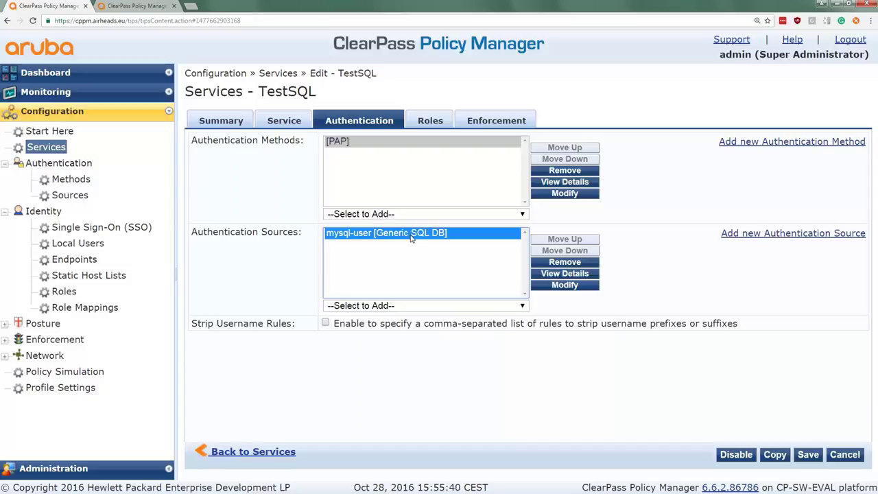
pyautogui.click(431, 120)
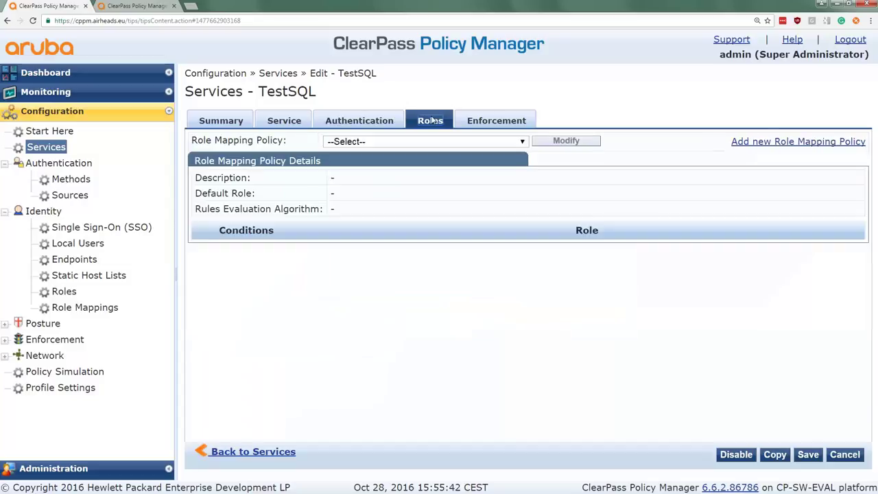
pyautogui.click(491, 121)
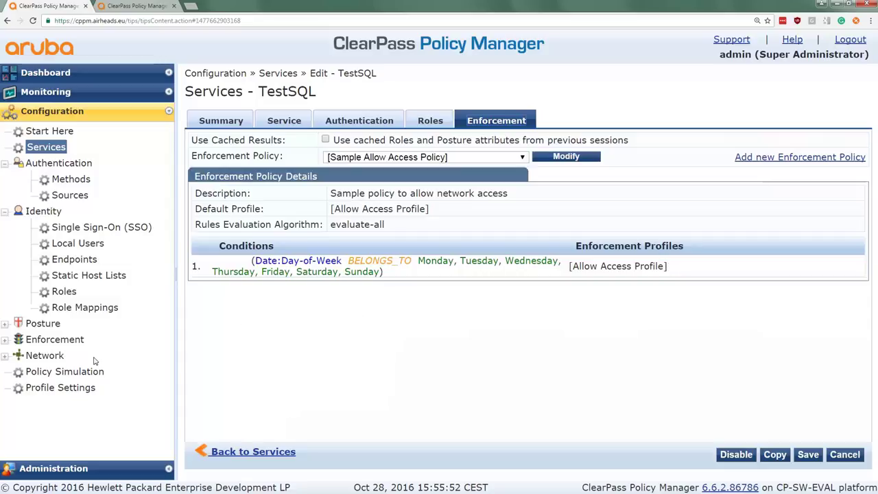
# Step: Enter a password in the SQL-test simulation for testuser and run it, getting RADIUS Authentication failed
pyautogui.click(69, 372)
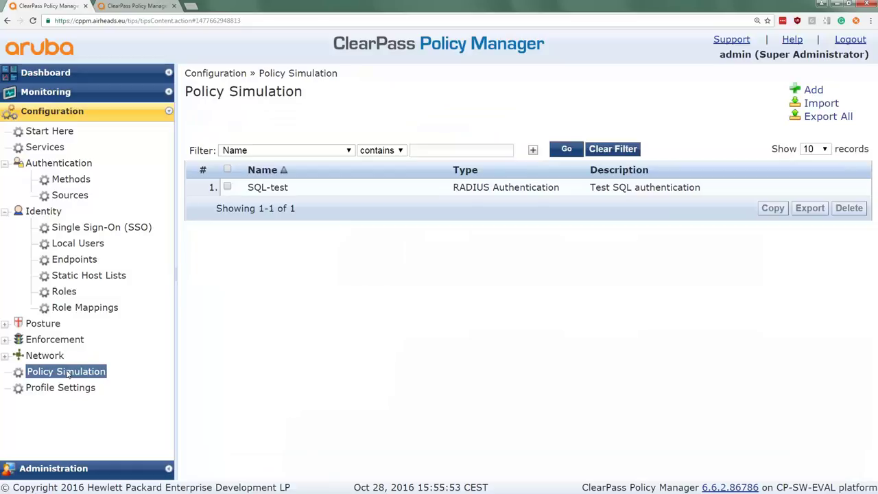
pyautogui.click(272, 190)
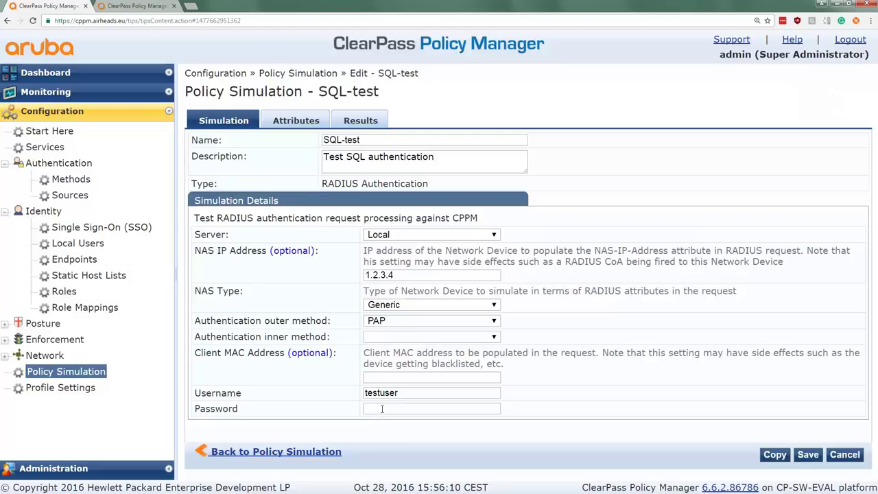
pyautogui.click(382, 409)
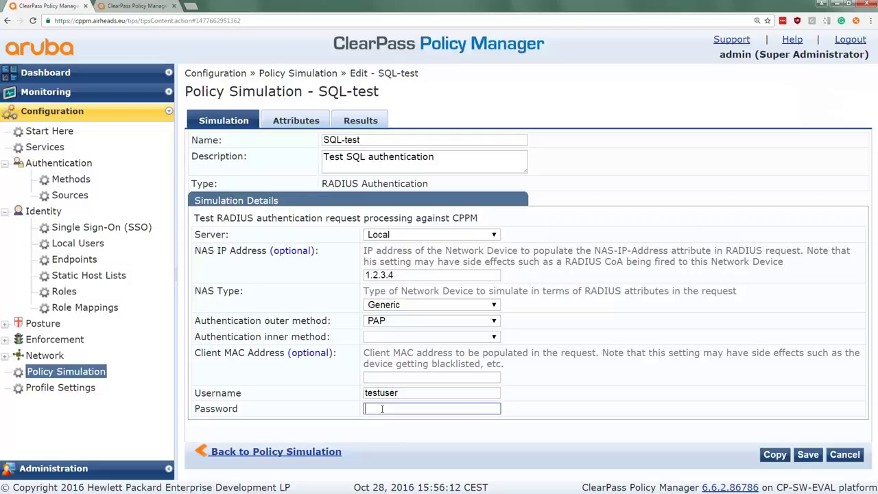
pyautogui.write('passwo')
pyautogui.click(313, 123)
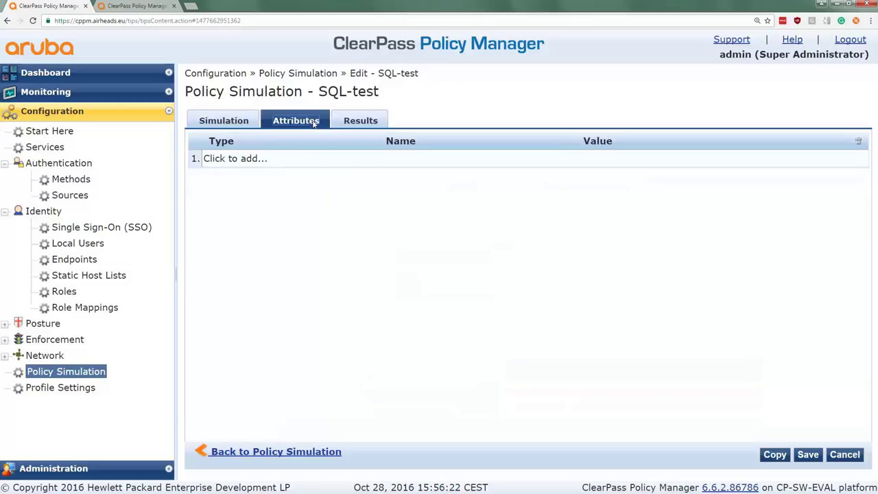
pyautogui.click(364, 122)
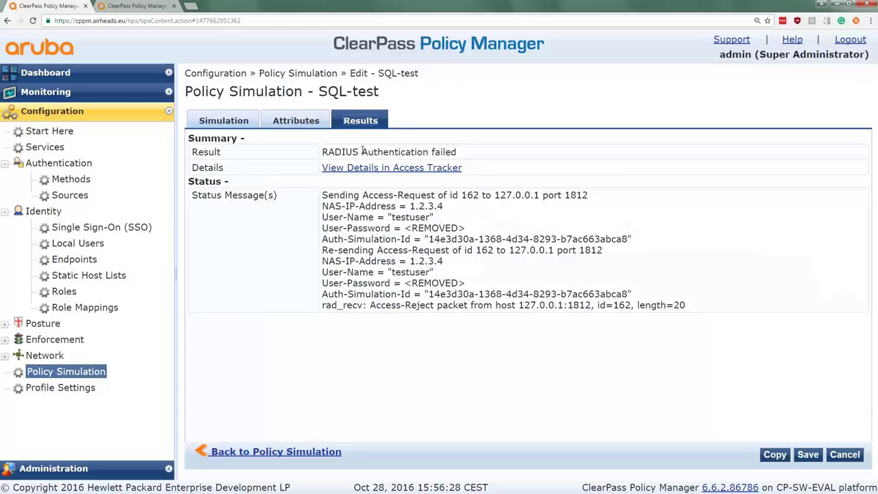
# Step: Open the rejected request in Access Tracker, inspect its RADIUS PAP error alert, and return to Summary
pyautogui.click(404, 169)
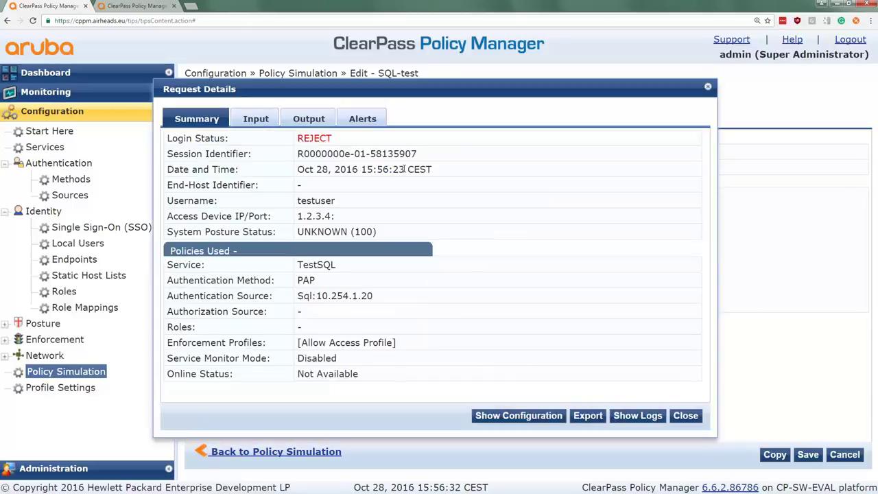
pyautogui.click(362, 120)
pyautogui.moveTo(171, 200); pyautogui.dragTo(398, 202)
pyautogui.click(218, 121)
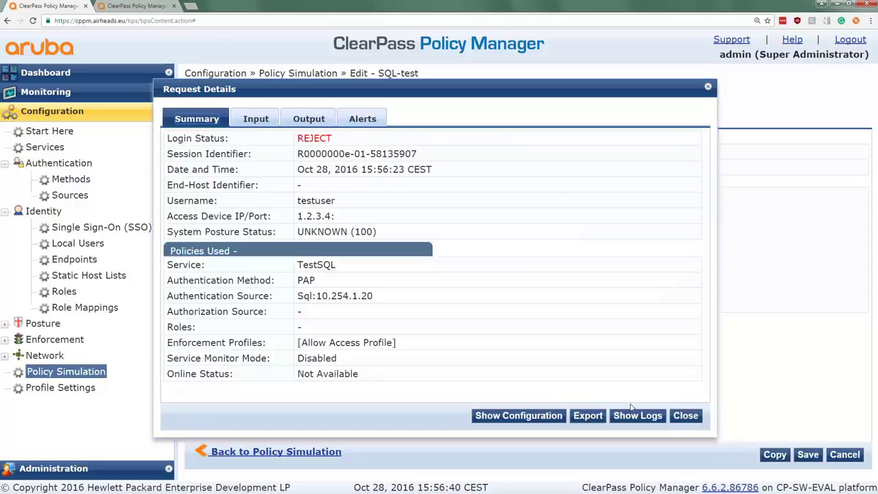
# Step: Replace the SQL-test simulation password with the correct one and rerun it, now getting Access-Accept
pyautogui.click(688, 417)
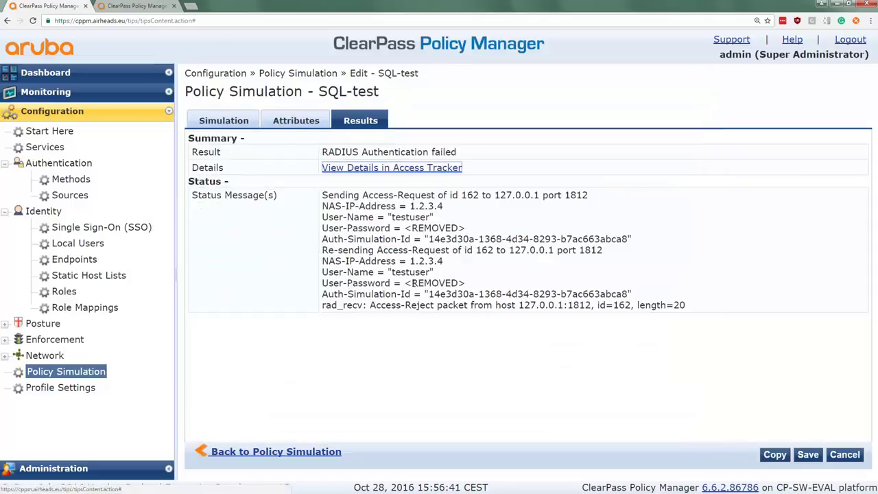
pyautogui.click(233, 122)
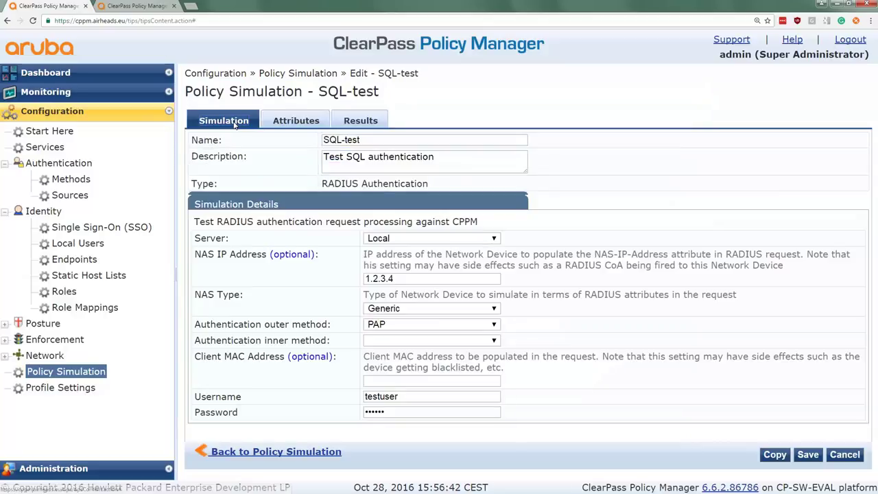
pyautogui.doubleClick(388, 410)
pyautogui.write('password')
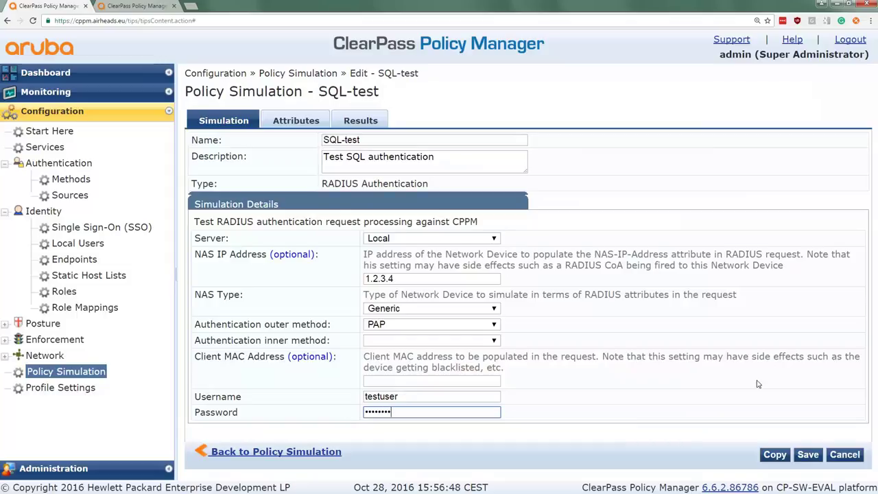
pyautogui.click(362, 121)
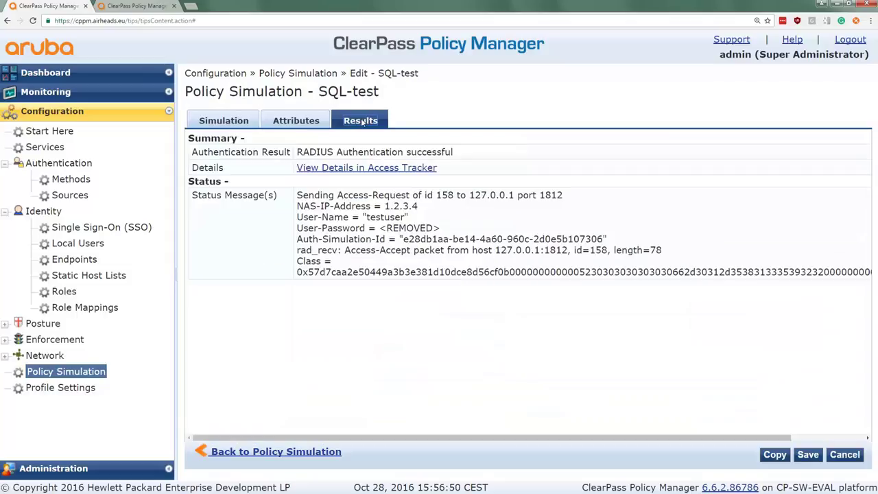
pyautogui.click(362, 169)
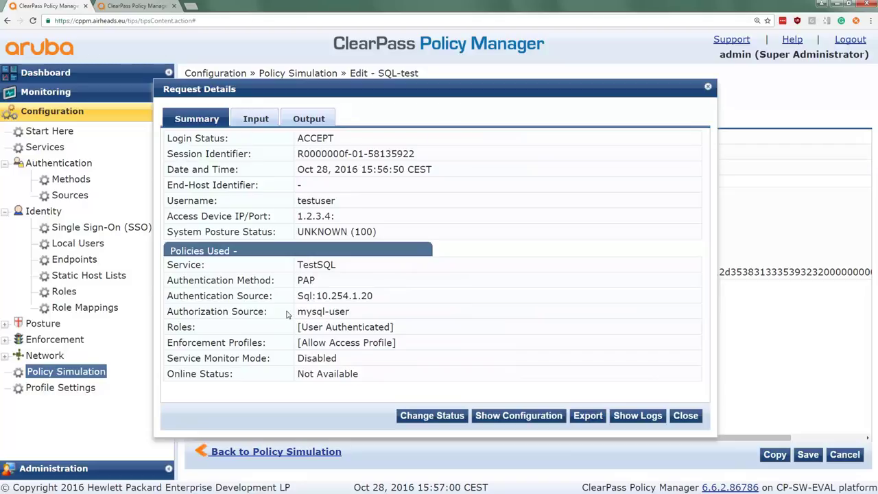
pyautogui.moveTo(301, 296); pyautogui.dragTo(374, 299)
pyautogui.moveTo(310, 312); pyautogui.dragTo(341, 312)
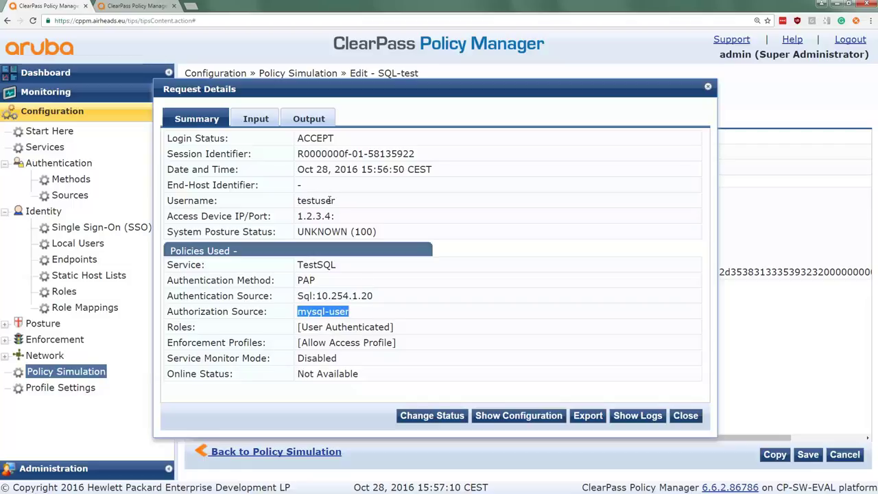
pyautogui.click(257, 120)
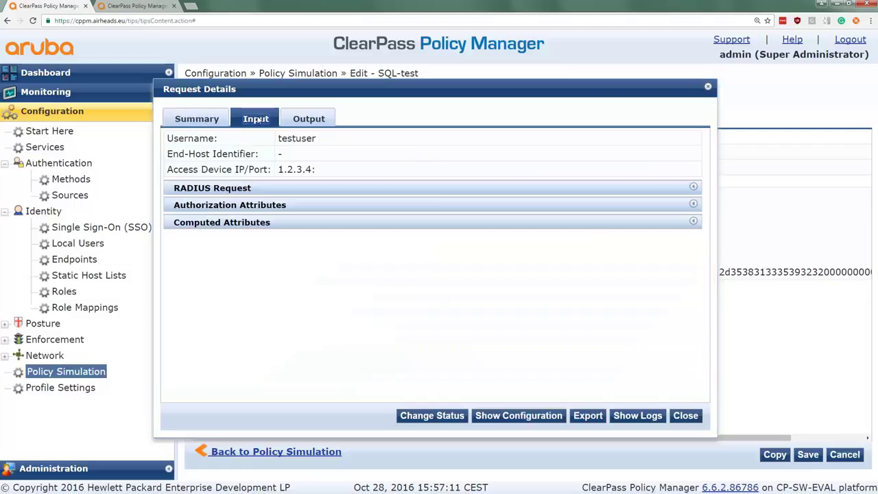
pyautogui.click(240, 205)
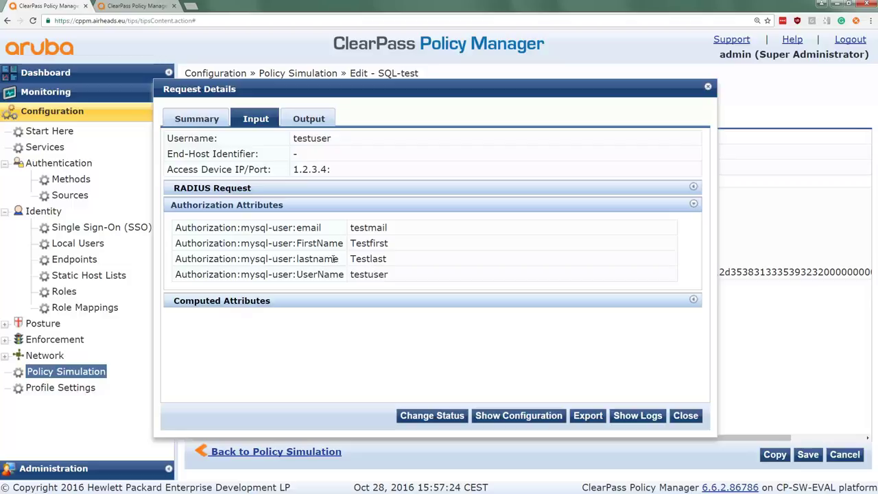
pyautogui.click(311, 119)
pyautogui.click(199, 118)
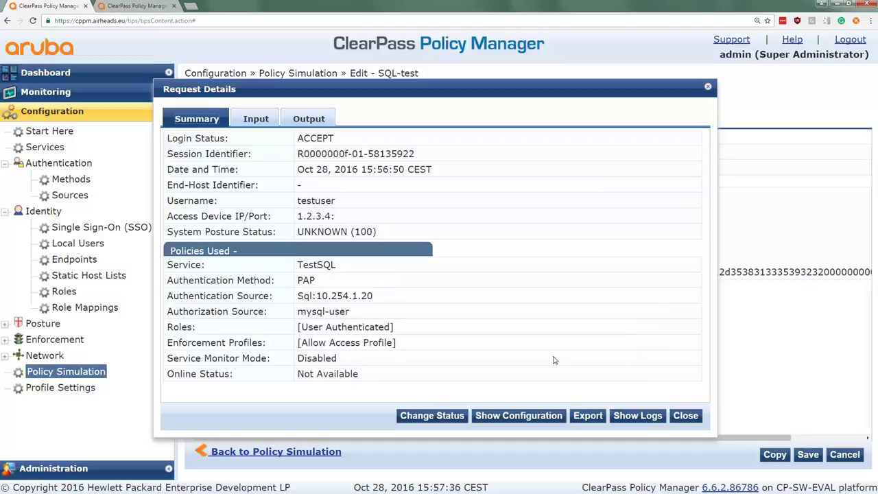
pyautogui.click(685, 416)
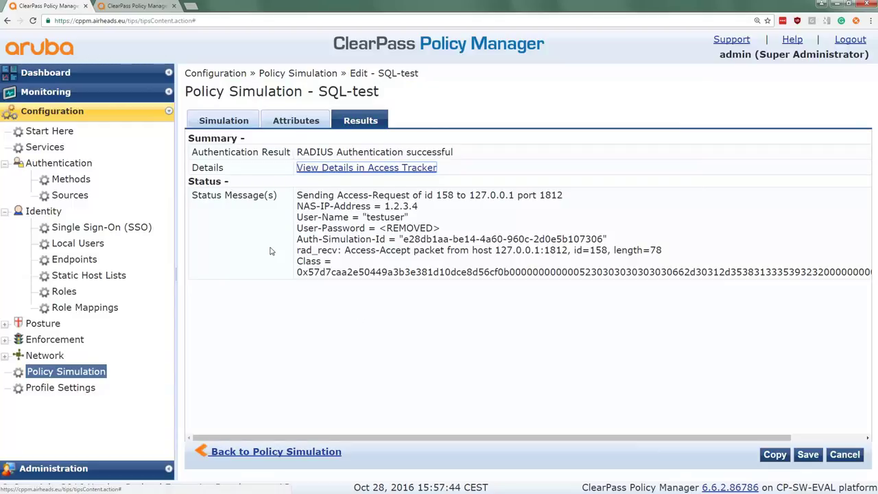
# Step: Discard unsaved changes, reopen mysql-user, set its Password Type to SHA256, and view its attribute filters
pyautogui.click(71, 196)
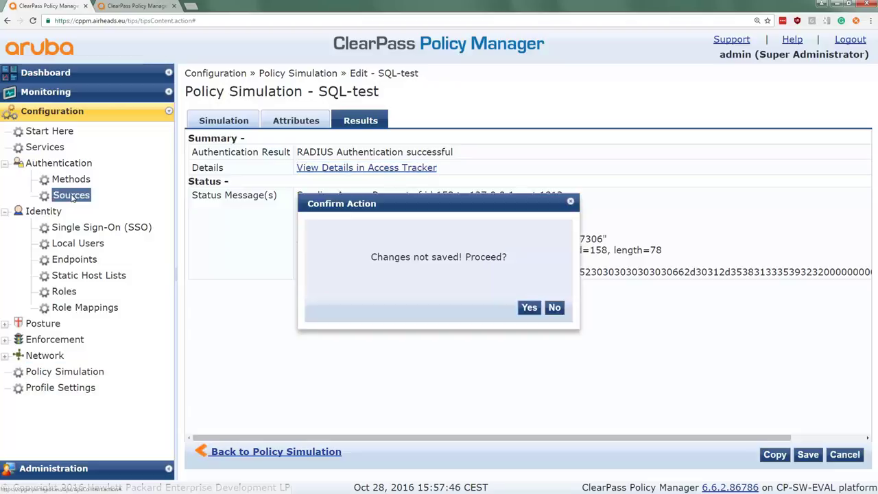
pyautogui.click(529, 308)
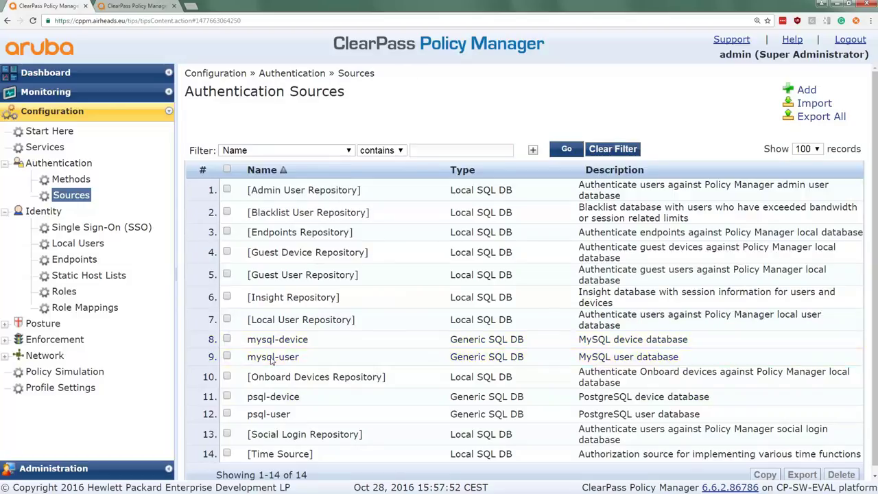
pyautogui.click(270, 360)
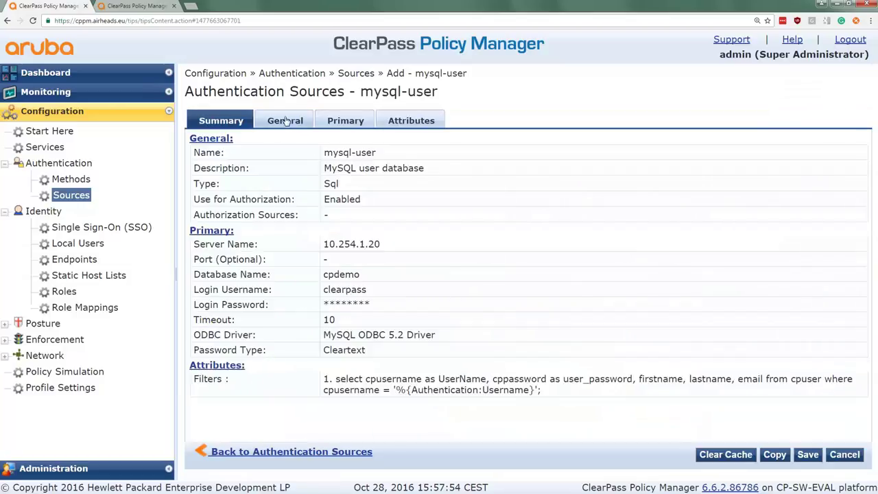
pyautogui.click(343, 124)
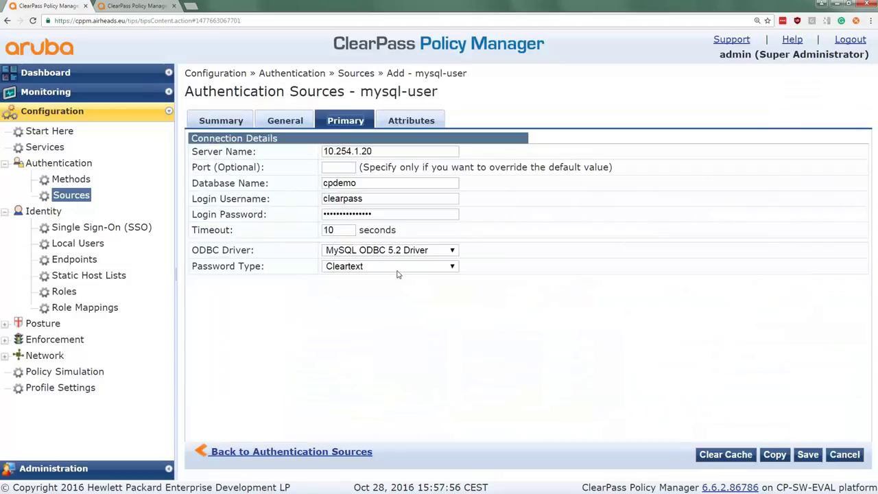
pyautogui.click(400, 269)
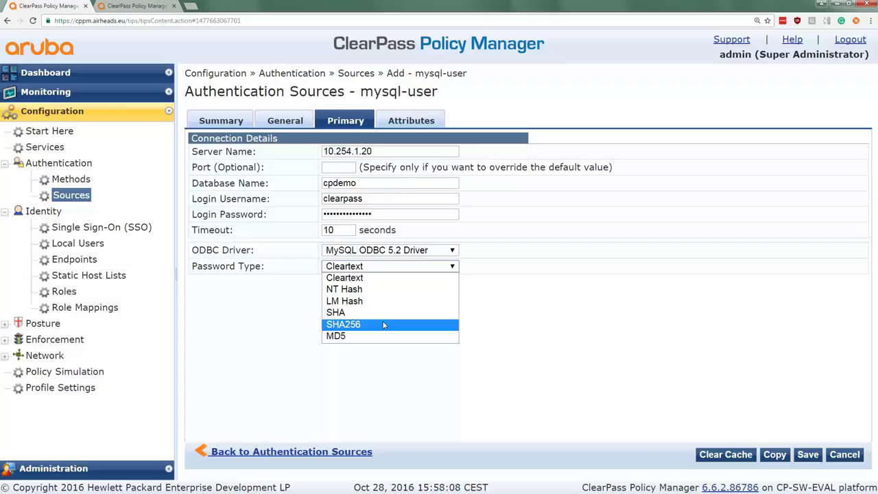
pyautogui.click(384, 325)
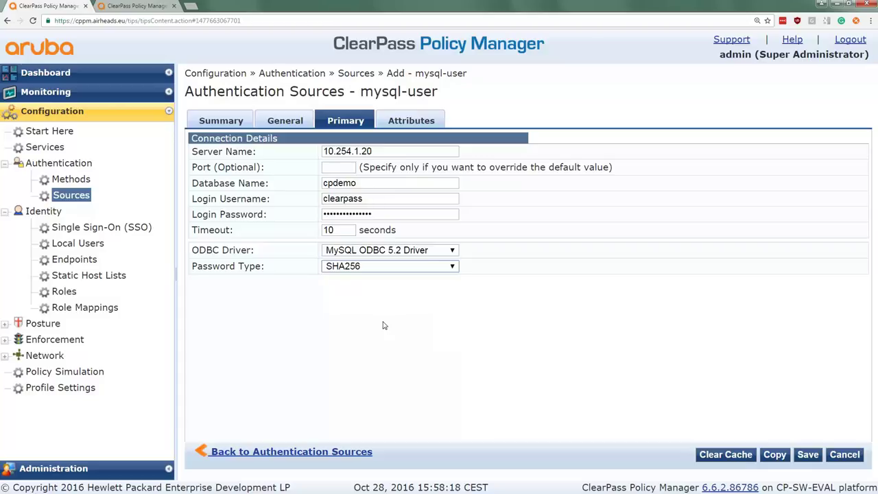
pyautogui.click(410, 122)
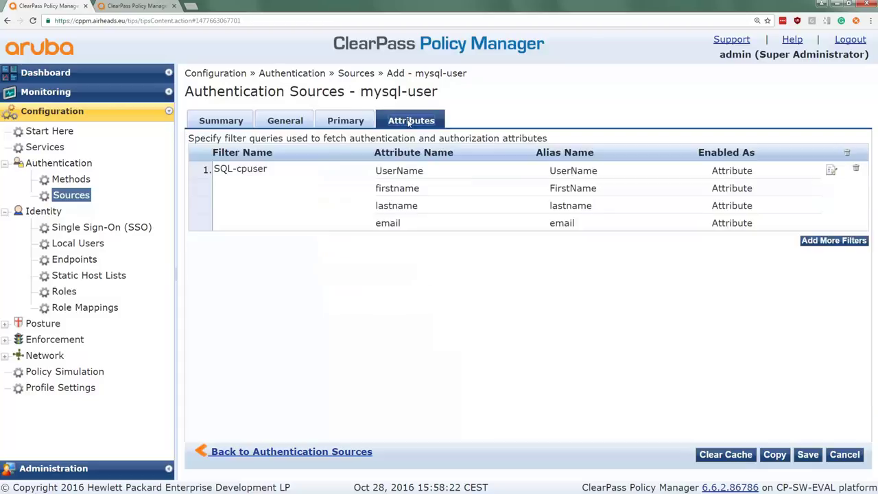
# Step: Edit the SQL-cpuser filter query to select cppassword_sha256 instead of cppassword
pyautogui.click(831, 170)
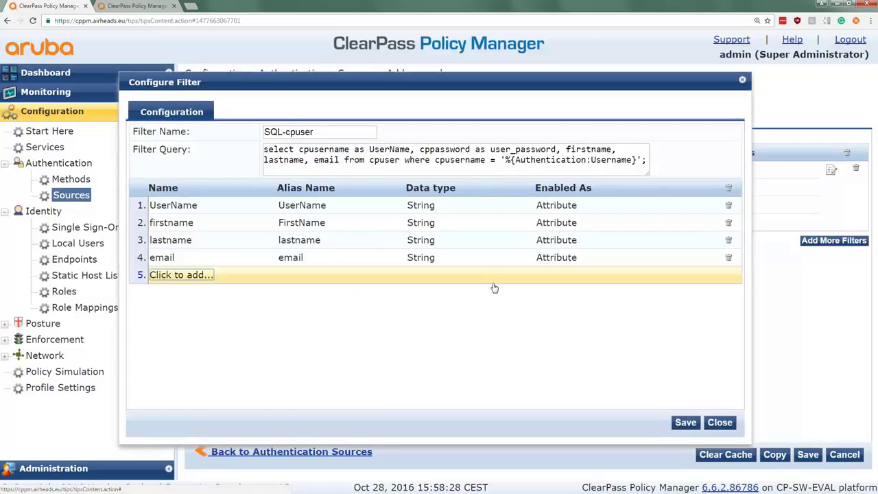
pyautogui.click(454, 170)
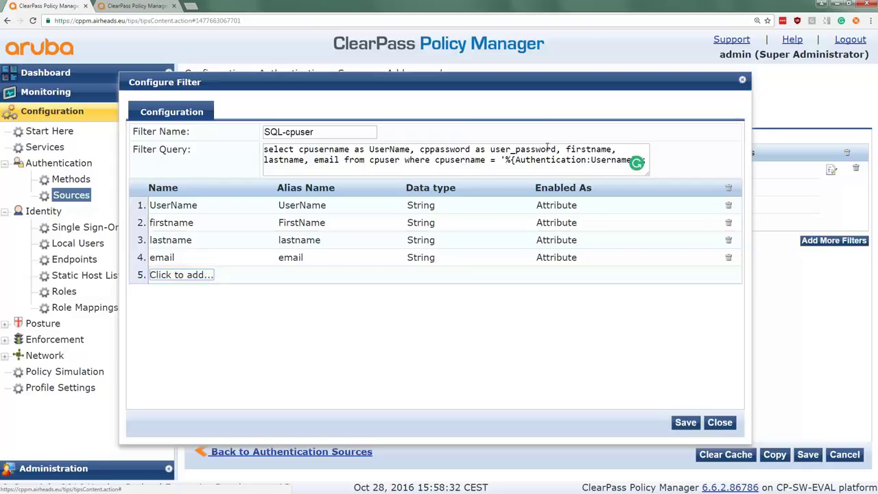
pyautogui.click(470, 149)
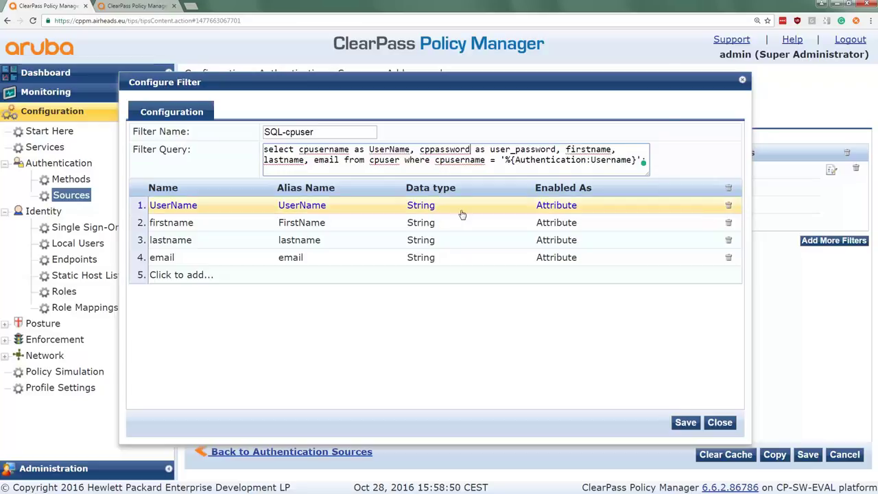
pyautogui.write('_')
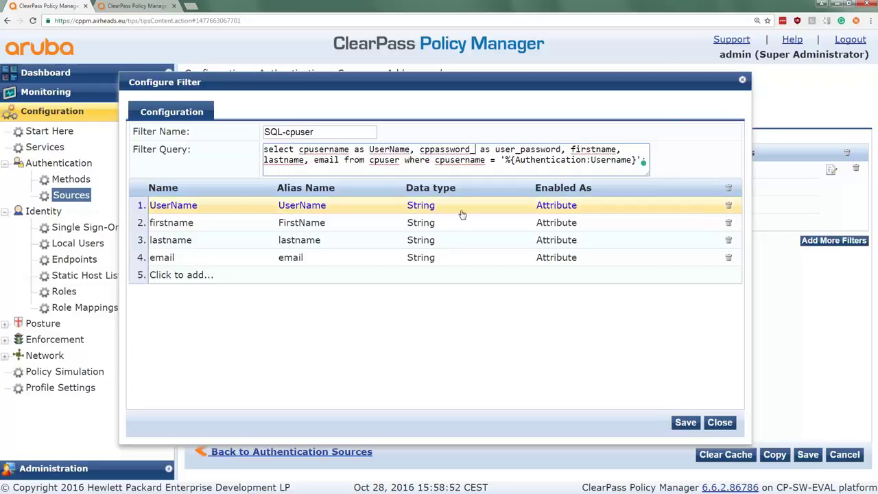
pyautogui.write('sha256')
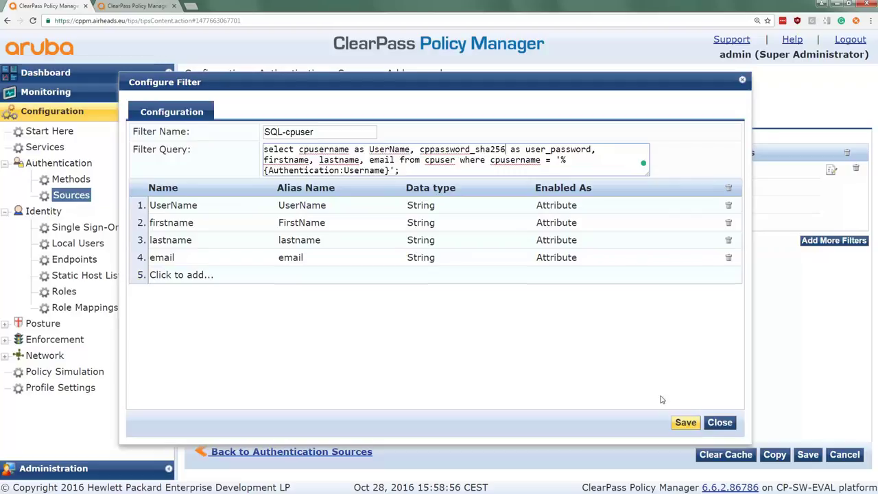
pyautogui.click(506, 149)
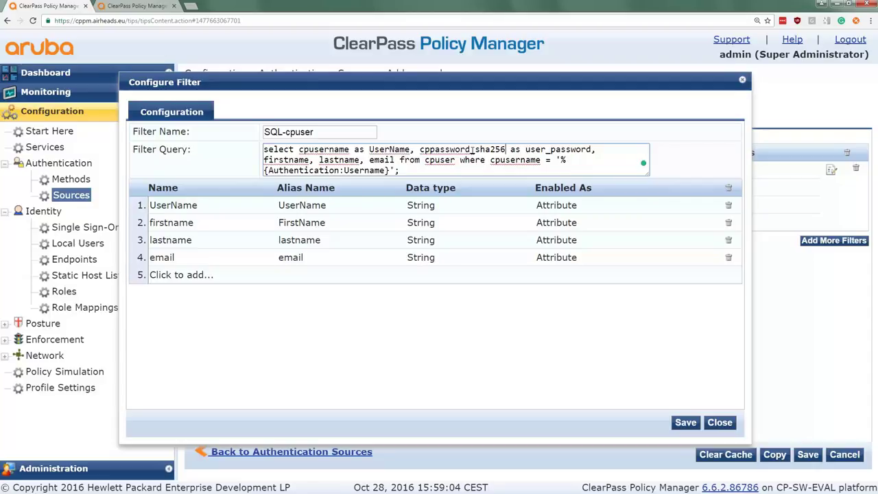
# Step: Save the updated filter query and mysql-user source, then bring up the Policy Simulation list
pyautogui.click(686, 423)
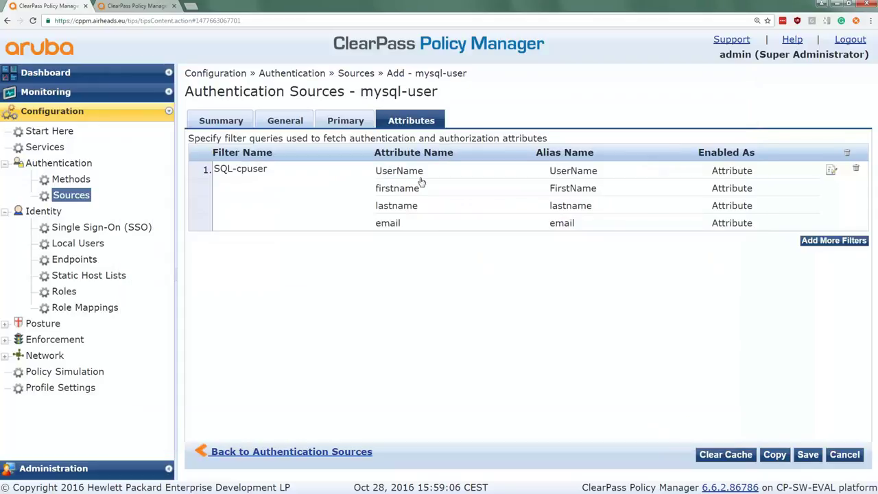
pyautogui.click(344, 123)
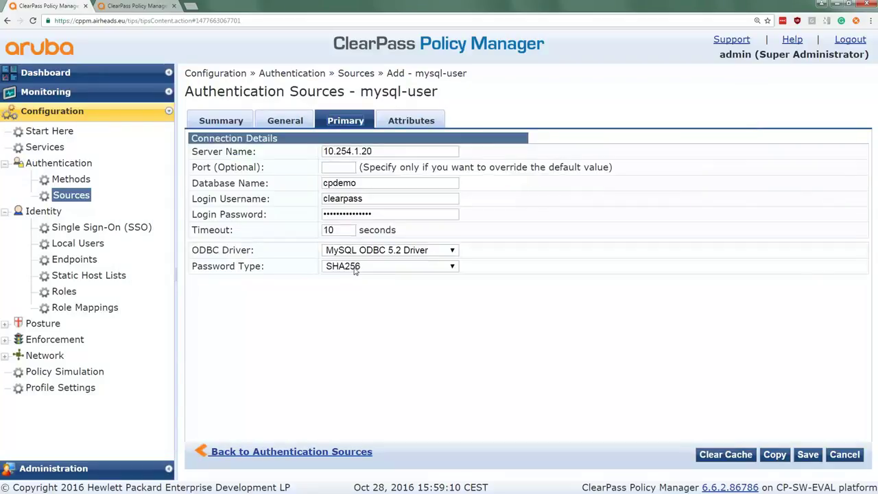
pyautogui.click(808, 456)
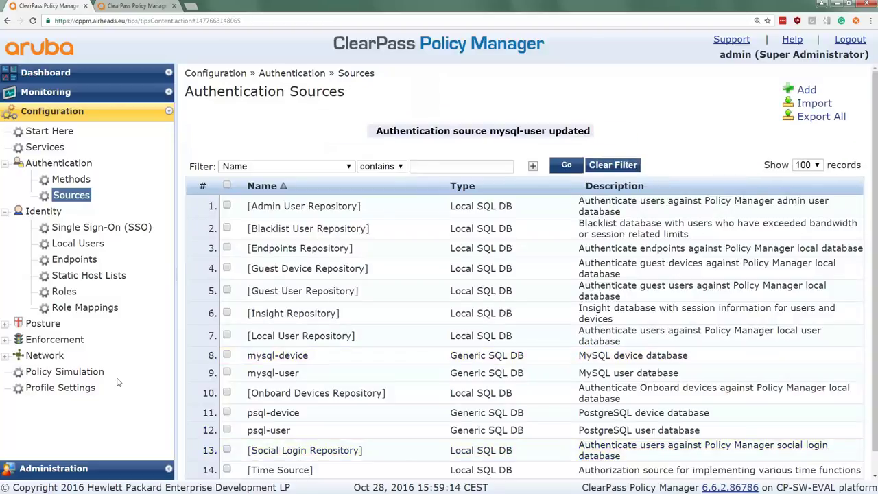
pyautogui.click(69, 372)
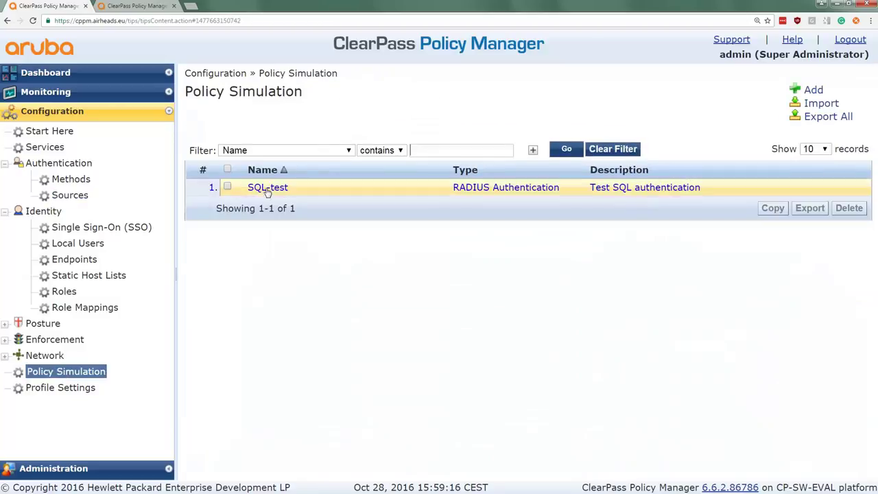
# Step: Rerun the SQL-test simulation and confirm in Access Tracker that RADIUS authentication succeeds via mysql-user
pyautogui.click(268, 187)
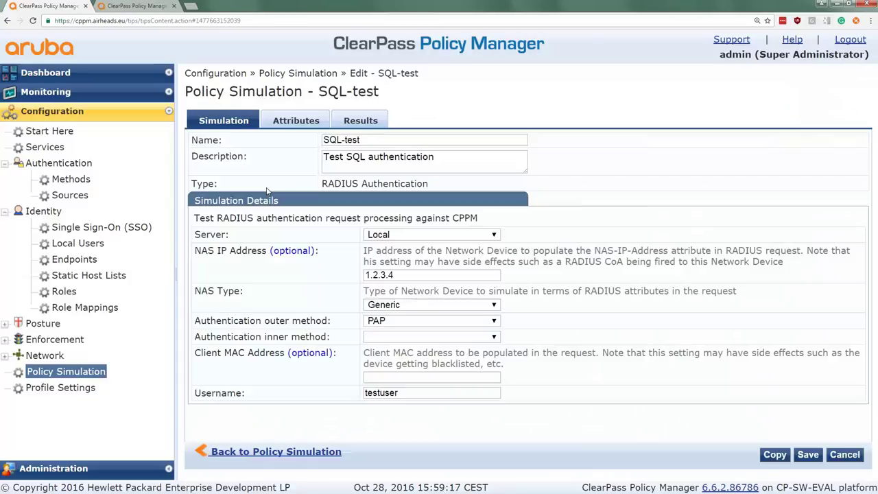
pyautogui.click(360, 120)
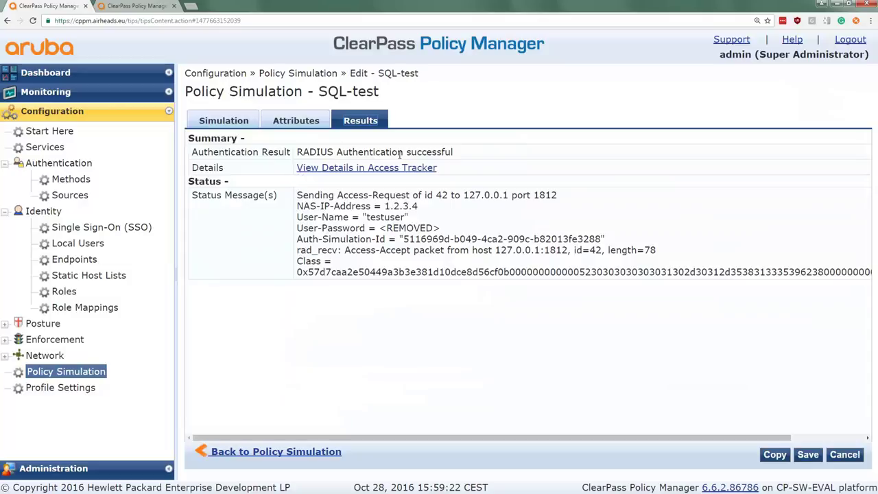
pyautogui.click(369, 169)
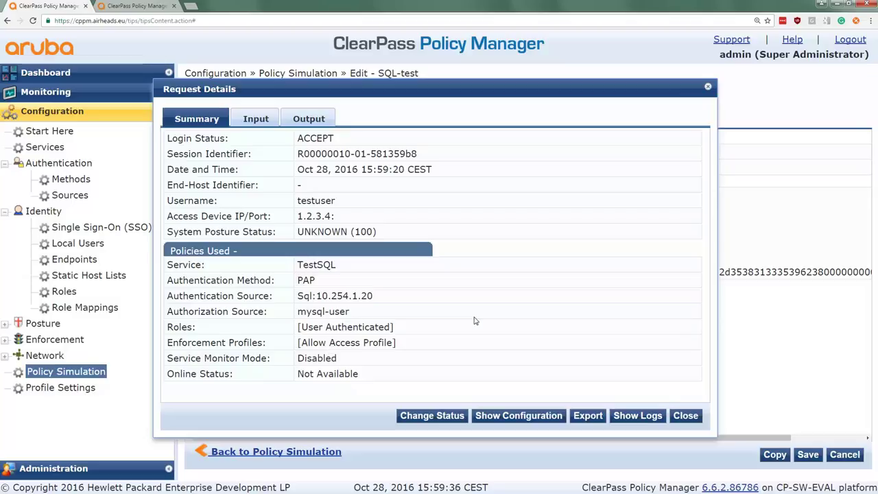
pyautogui.click(686, 416)
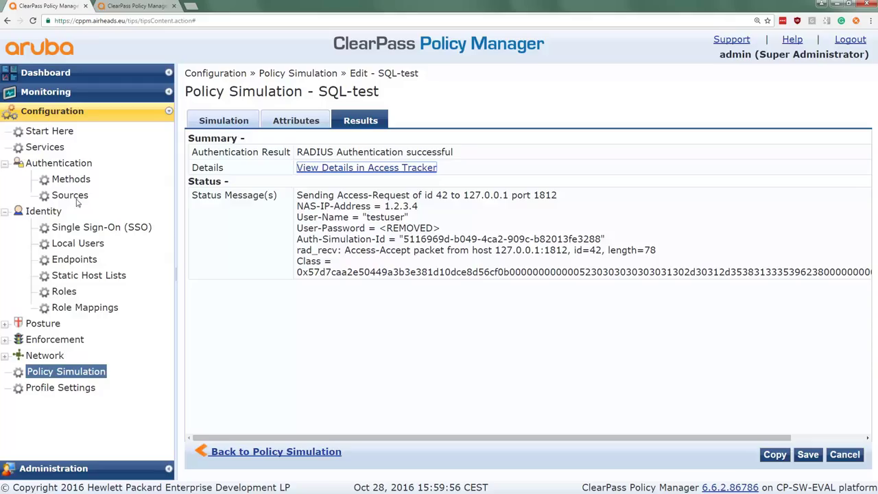
pyautogui.click(72, 196)
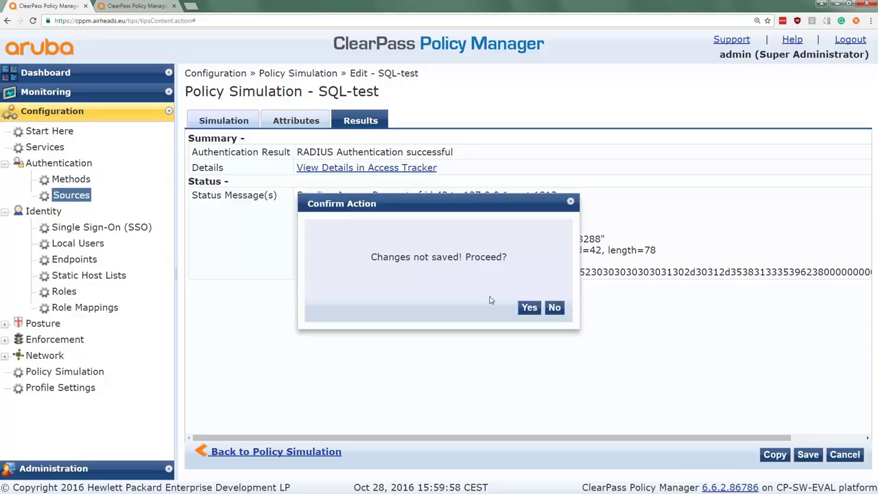
# Step: Discard unsaved changes and review mysql-device's connection details and attributes: macaddr, name, location, label, color, status
pyautogui.click(528, 308)
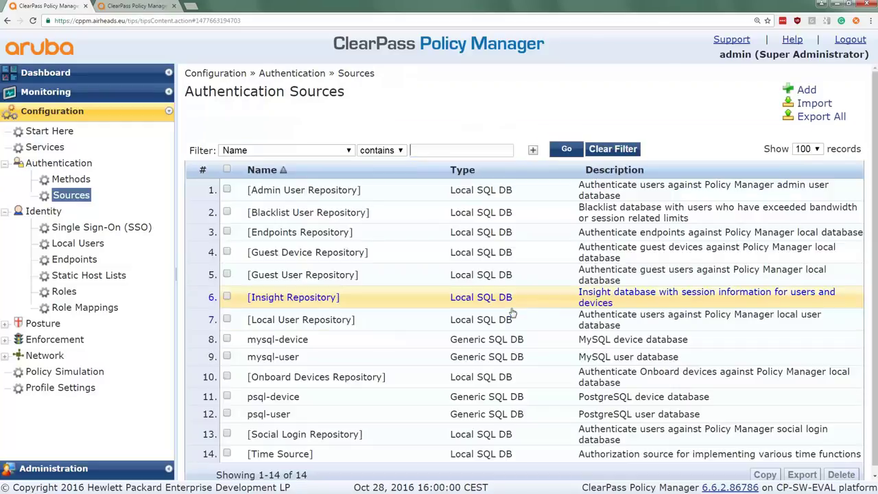
pyautogui.click(272, 341)
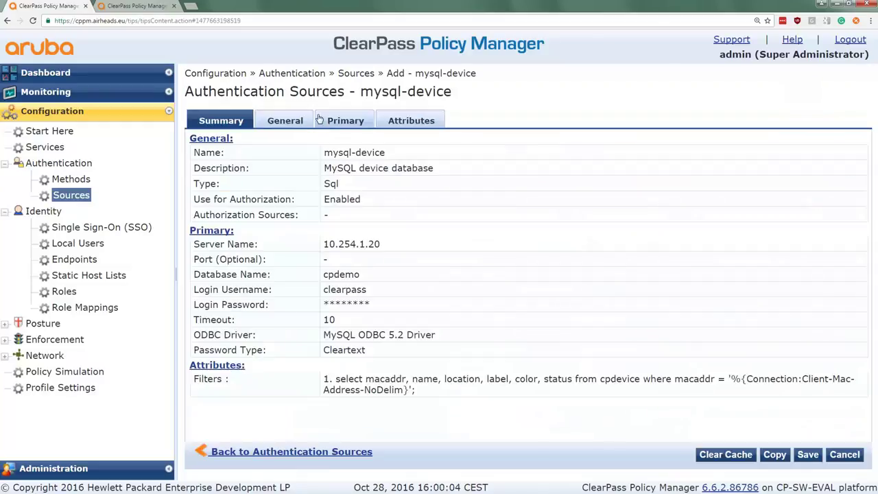
pyautogui.click(345, 121)
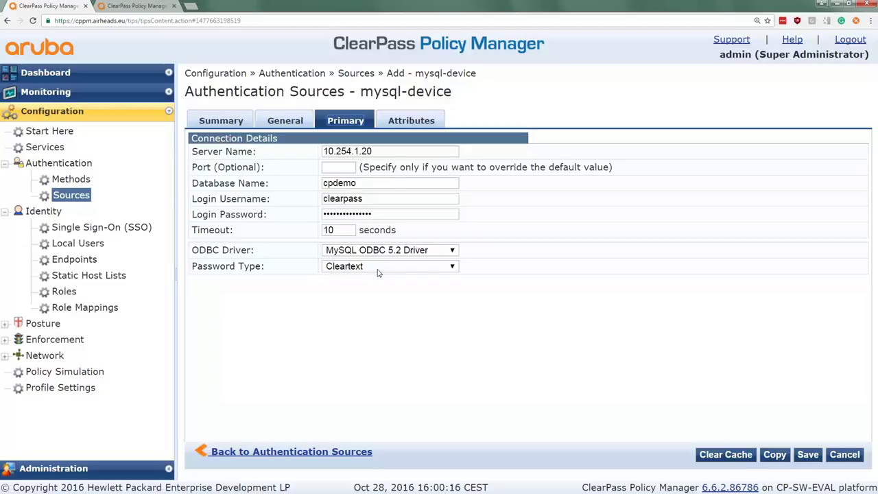
pyautogui.click(410, 122)
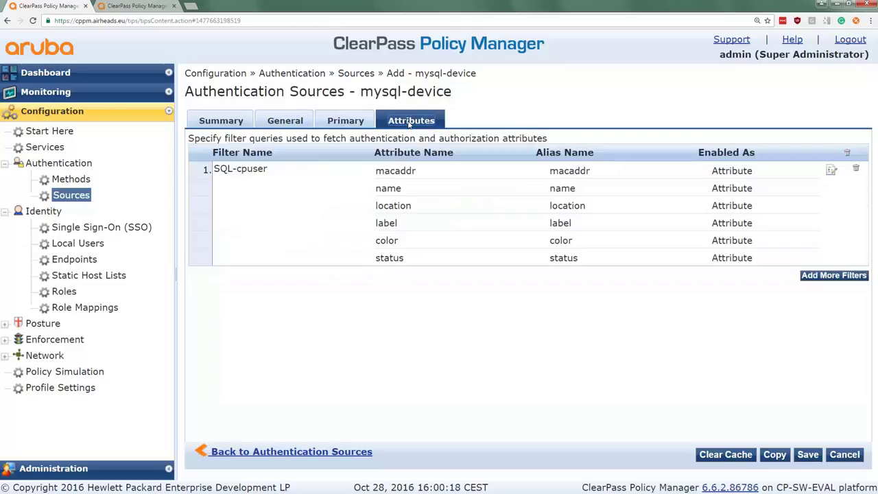
# Step: Open the mysql-device SQL-cpuser filter showing its cpdevice query matched on macaddr
pyautogui.click(832, 171)
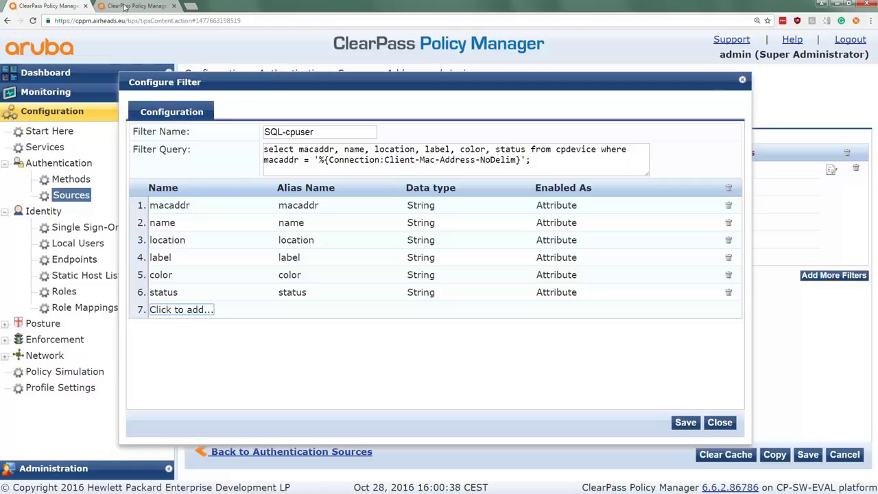
pyautogui.click(124, 7)
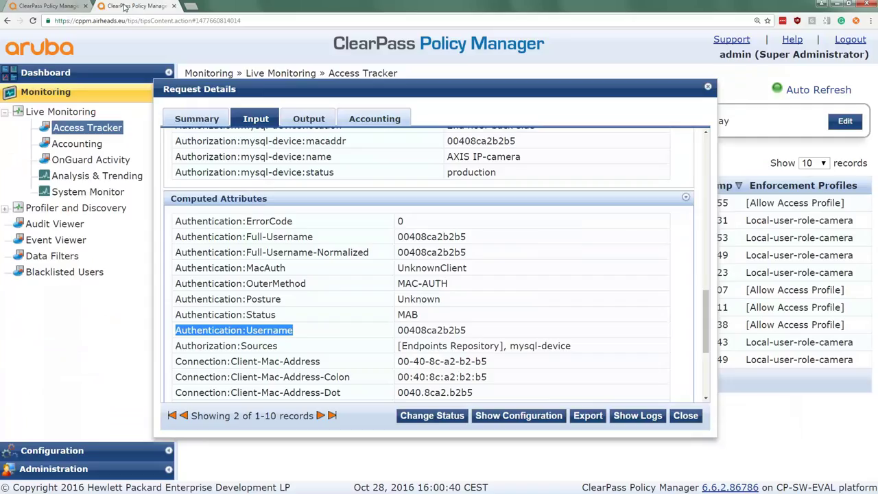
pyautogui.click(260, 374)
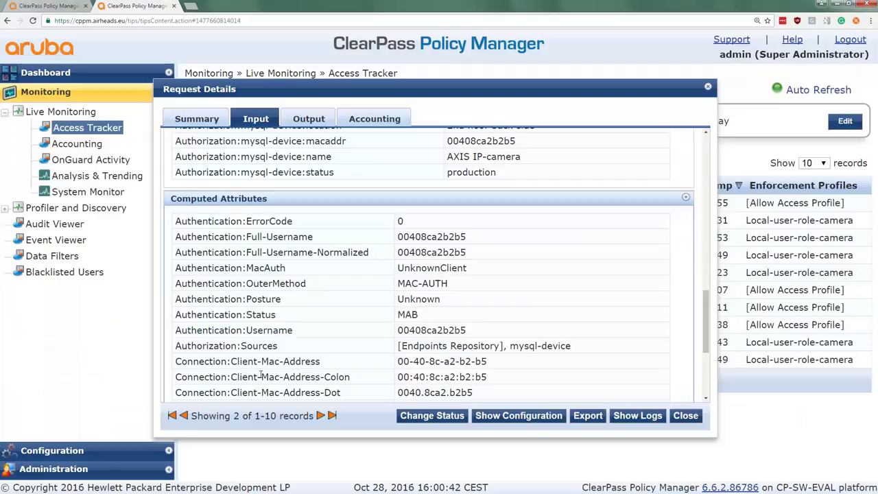
pyautogui.scroll(-2, 260, 374)
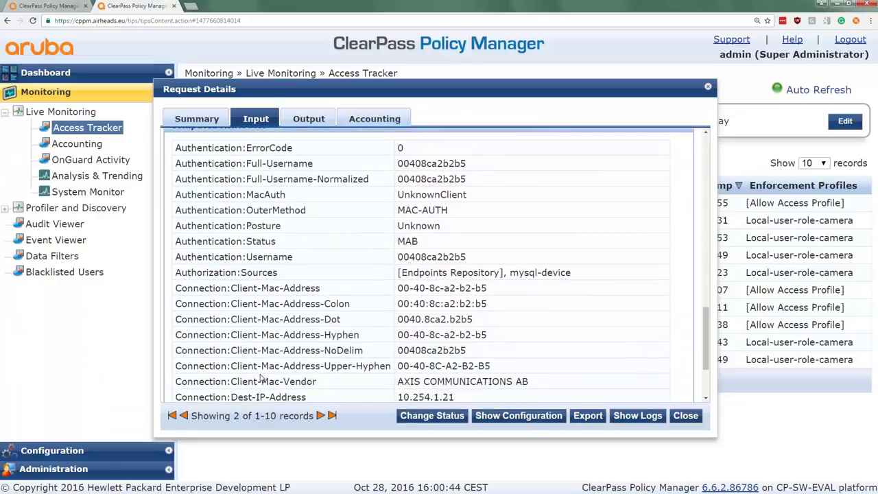
pyautogui.moveTo(176, 351); pyautogui.dragTo(343, 348)
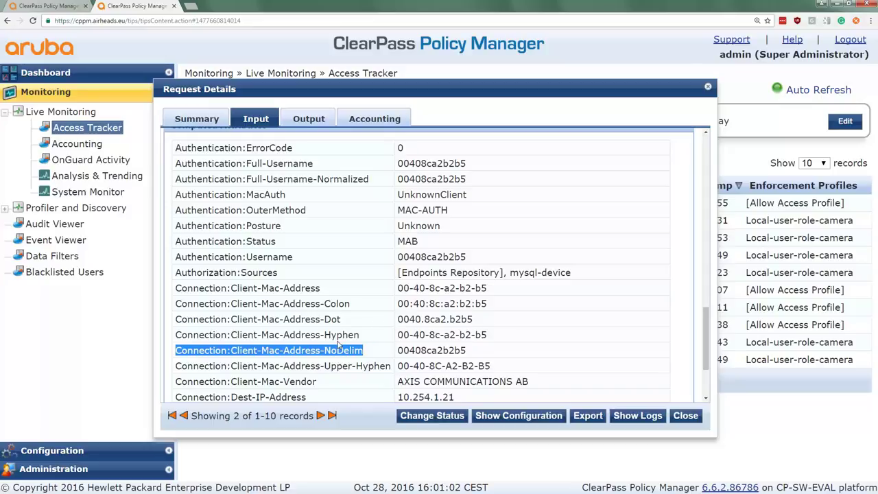
pyautogui.click(55, 7)
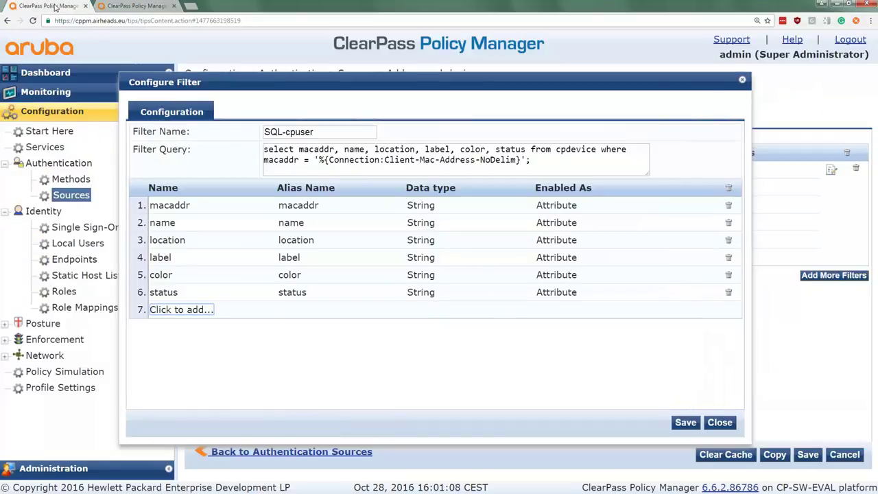
# Step: Close the SQL-cpuser Configure Filter dialog without changes
pyautogui.click(335, 150)
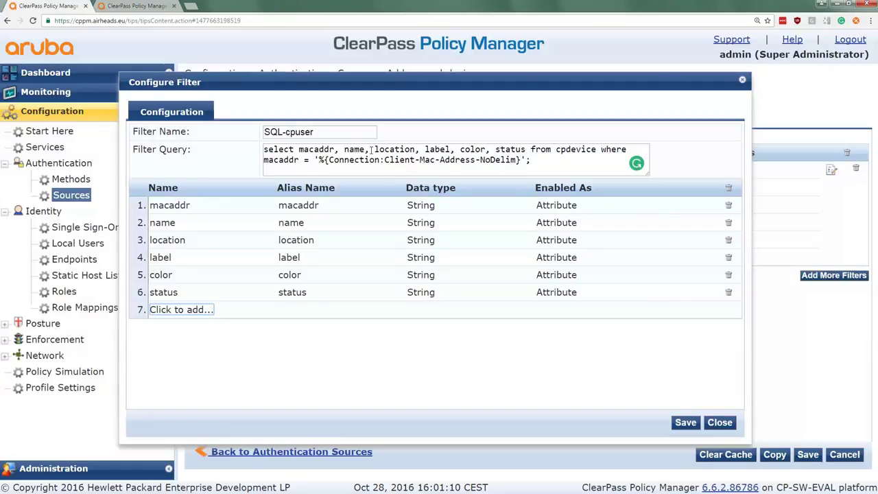
pyautogui.click(491, 137)
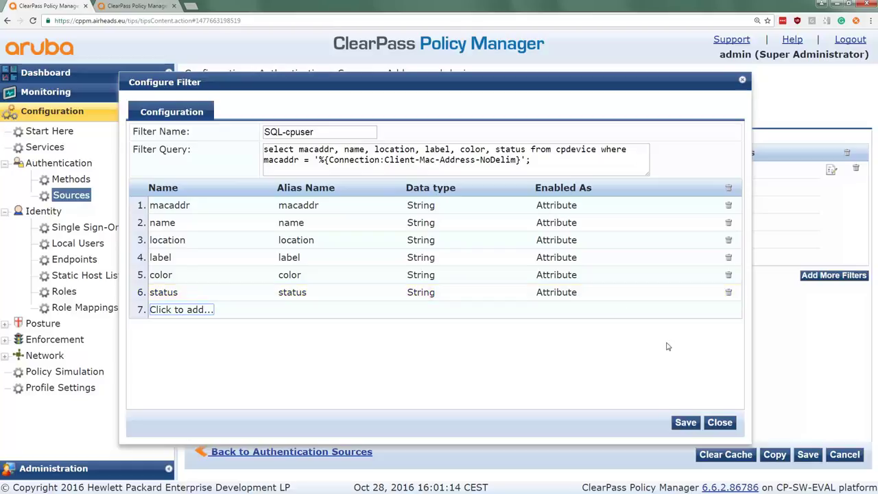
pyautogui.click(719, 423)
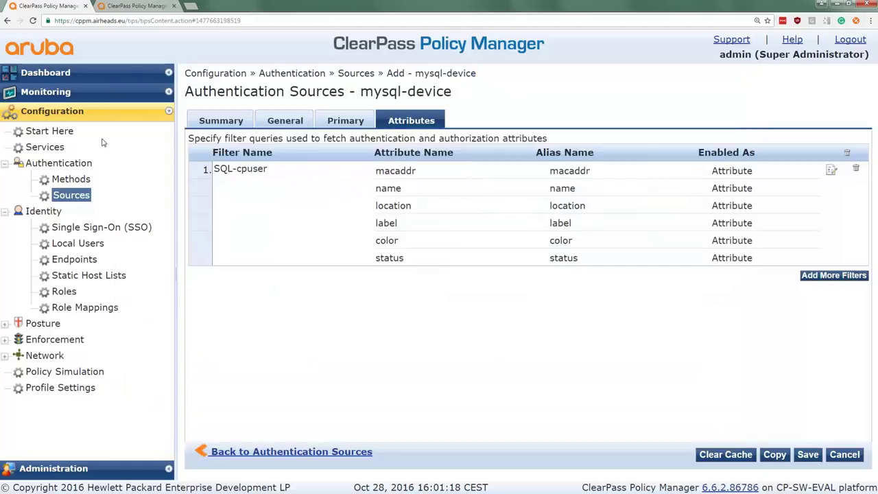
# Step: Review Local-user-role-MAC's Allow All MAC AUTH method with Endpoints Repository and Local SQL DB sources
pyautogui.click(45, 147)
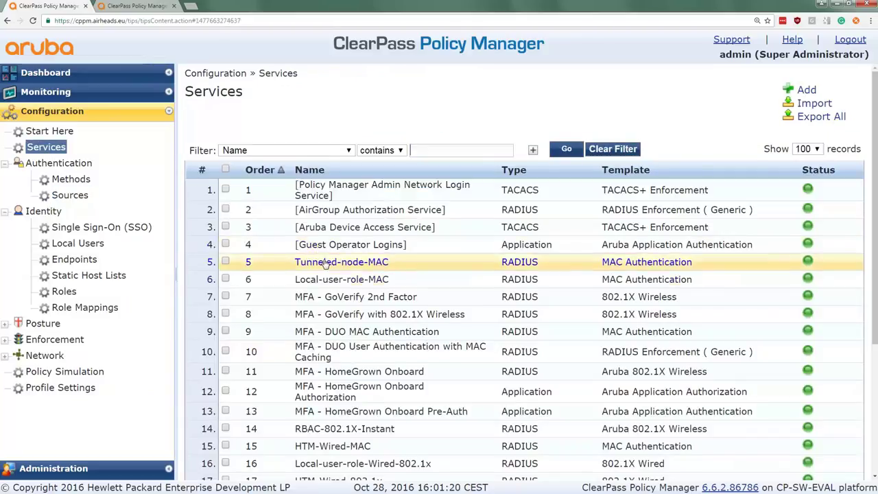
pyautogui.click(322, 282)
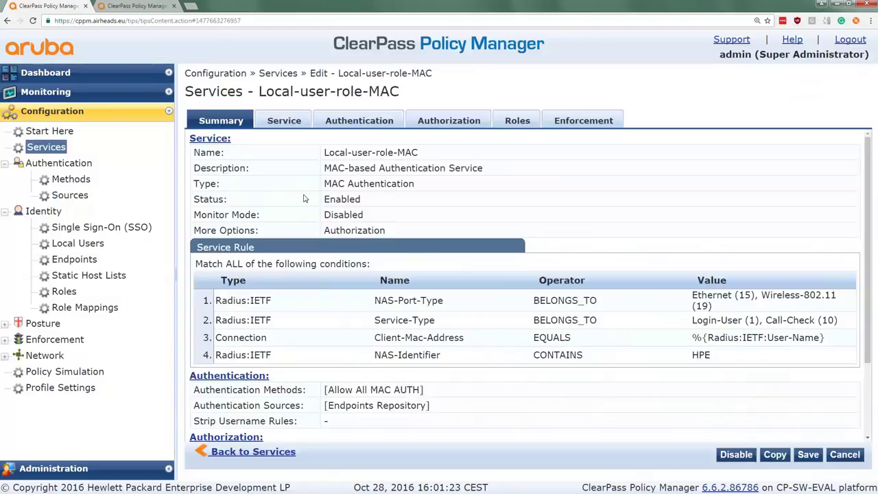
pyautogui.click(291, 122)
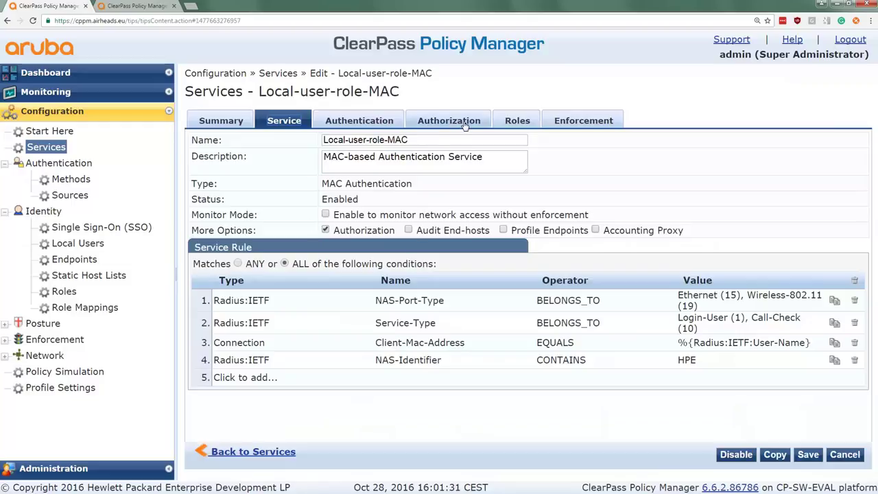
pyautogui.click(364, 121)
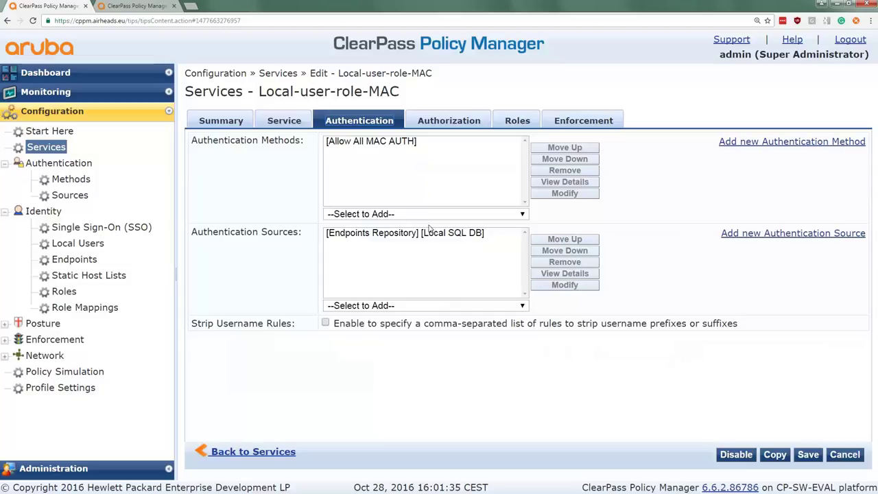
# Step: Review the service's mysql-device authorization source, production-to-Production role mapping, and enf_Local-user-role enforcement policy
pyautogui.click(440, 121)
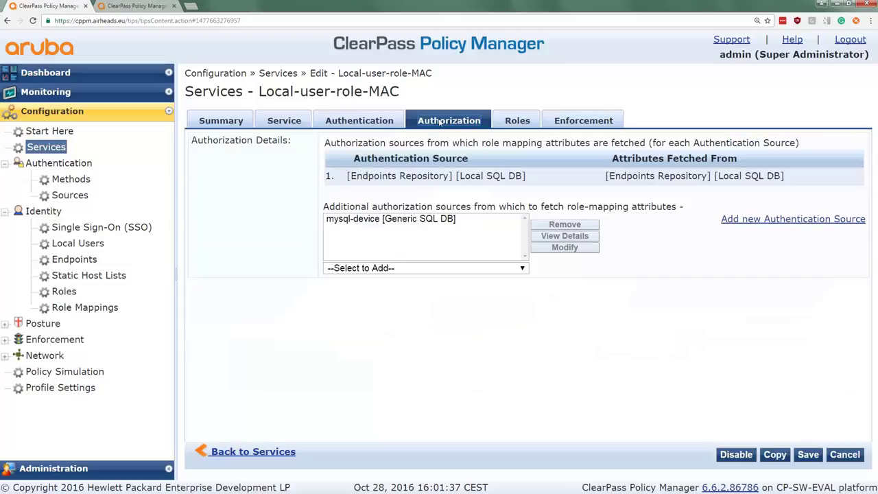
pyautogui.click(363, 219)
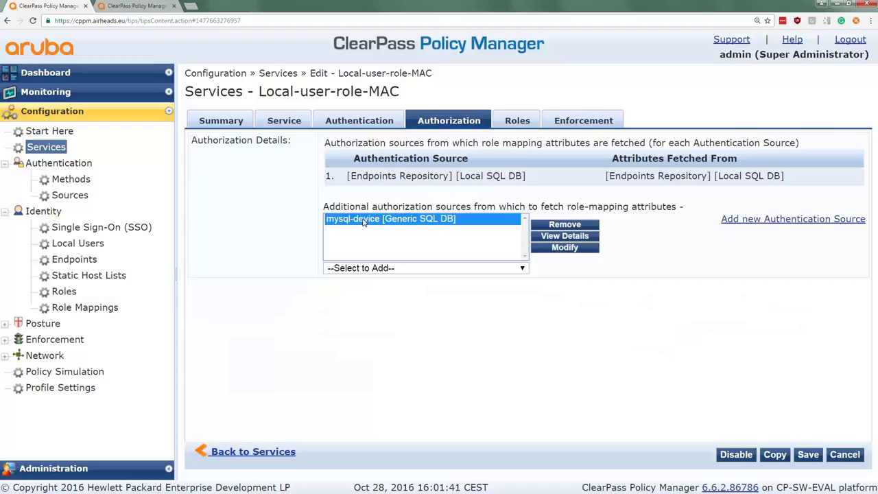
pyautogui.click(519, 121)
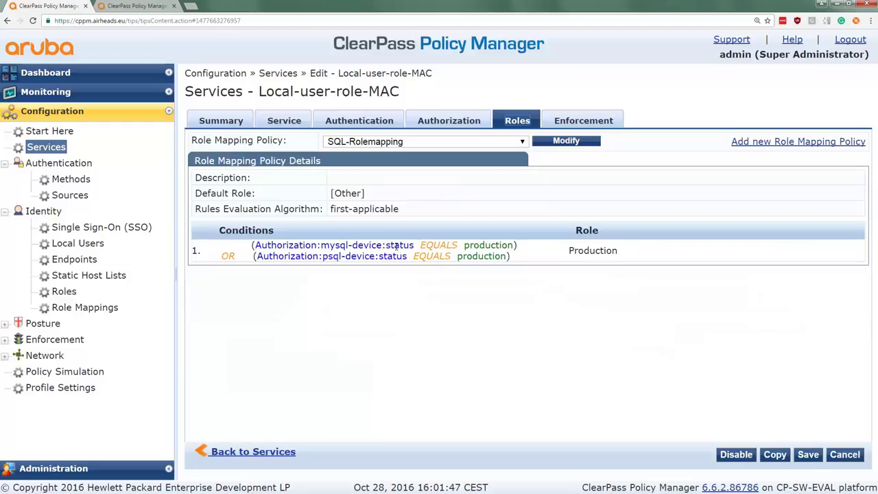
pyautogui.doubleClick(487, 246)
pyautogui.doubleClick(591, 250)
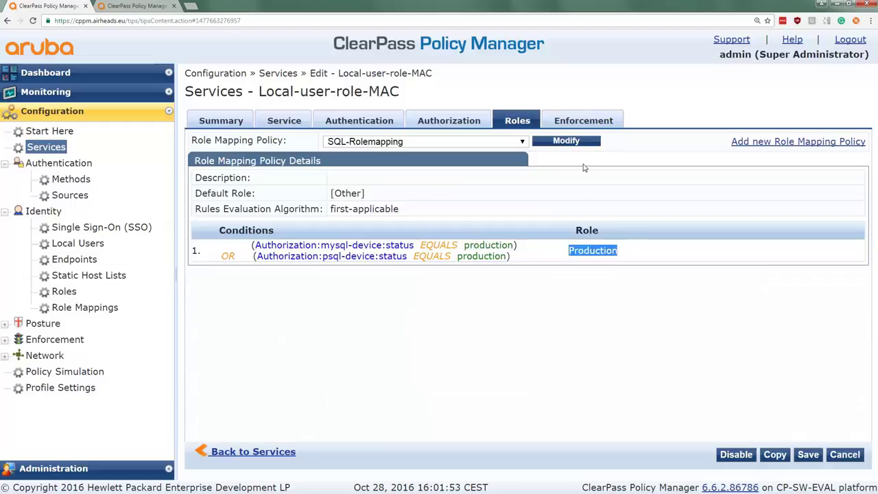
pyautogui.click(575, 122)
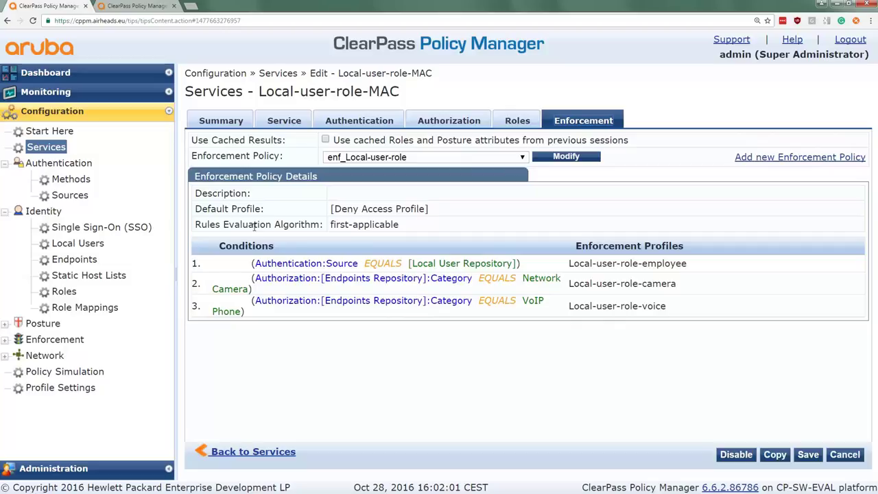
# Step: Show Access Tracker with the accepted Local-user-role-MAC request from 00408ca2b2b5 at 16:02:15
pyautogui.click(46, 95)
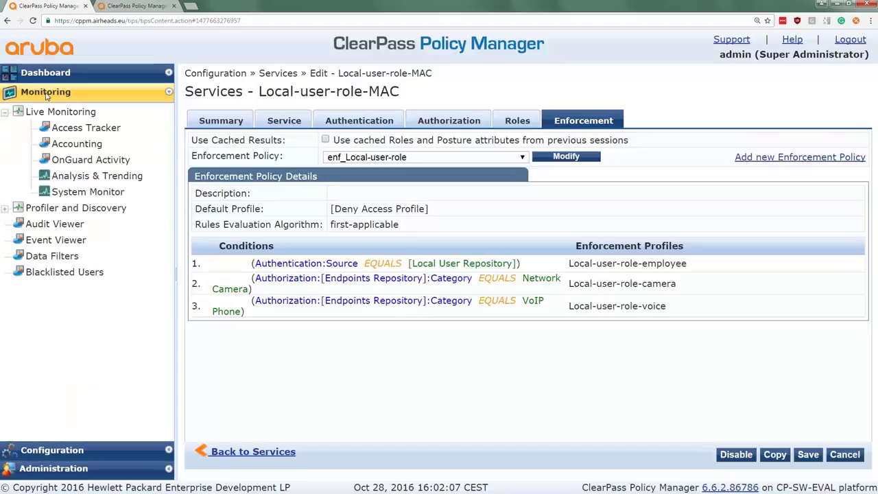
pyautogui.click(81, 128)
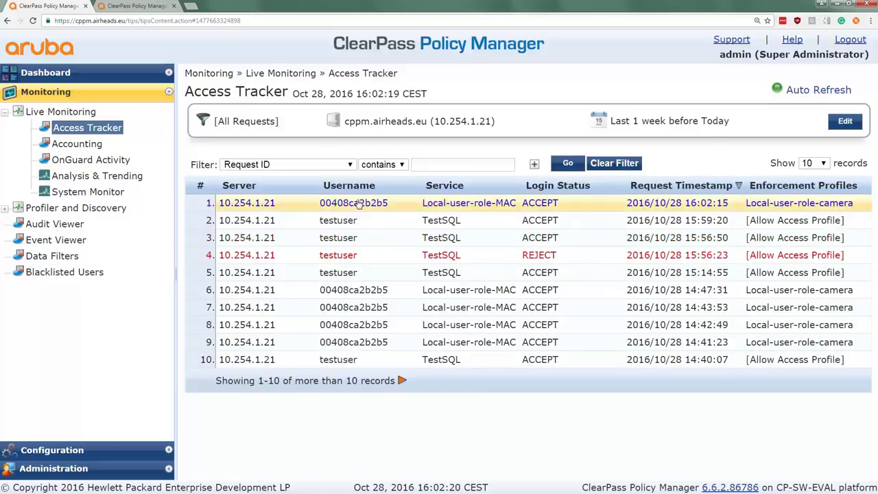
# Step: Open the newest camera request and confirm its Production role from the mysql authorization source
pyautogui.click(358, 203)
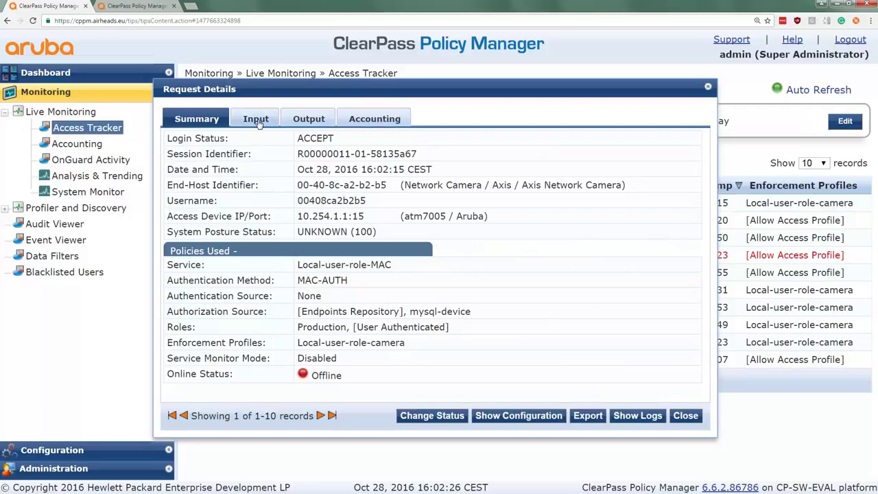
pyautogui.doubleClick(320, 328)
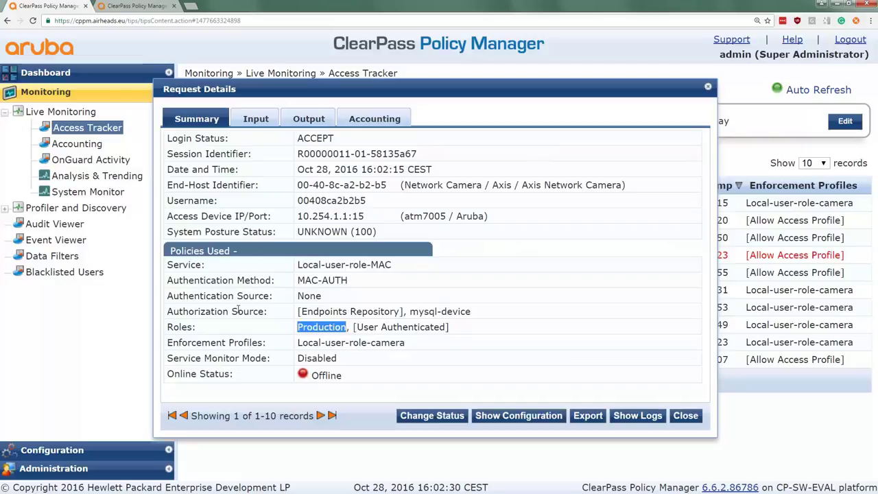
pyautogui.doubleClick(426, 313)
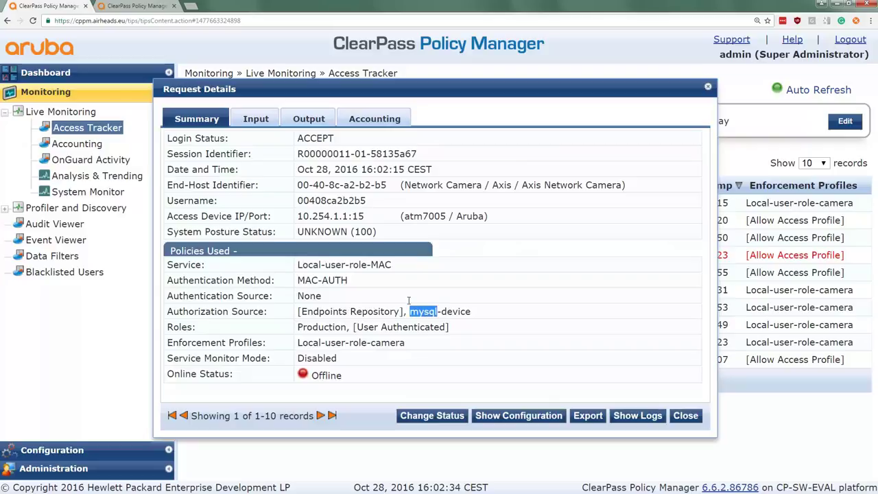
# Step: Inspect its authorization attributes showing mysql-device name AXIS IP-camera and status production
pyautogui.click(256, 119)
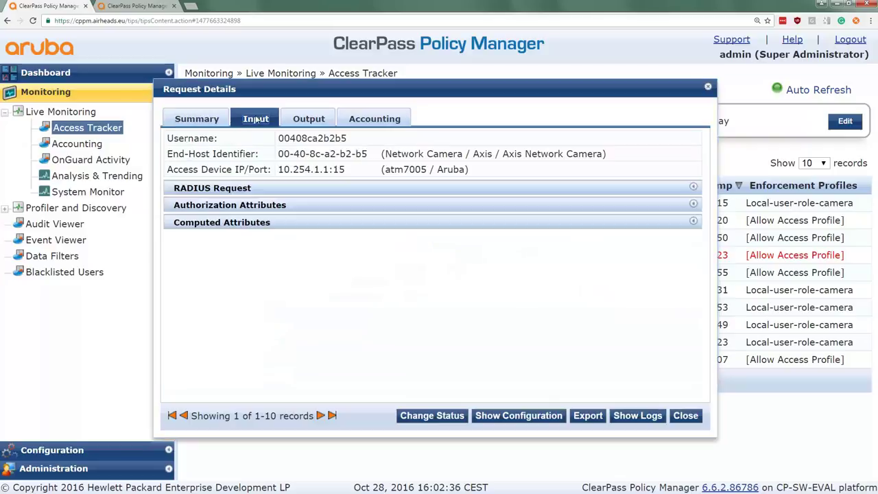
pyautogui.click(223, 205)
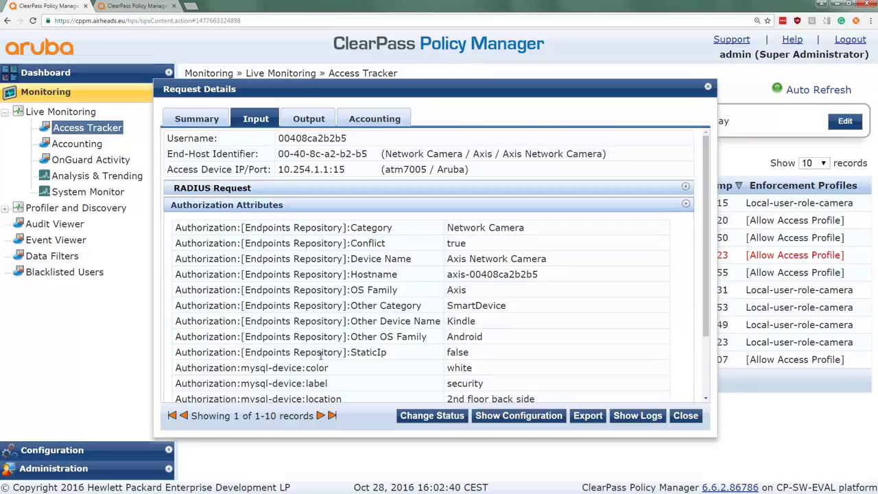
pyautogui.scroll(-3, 340, 383)
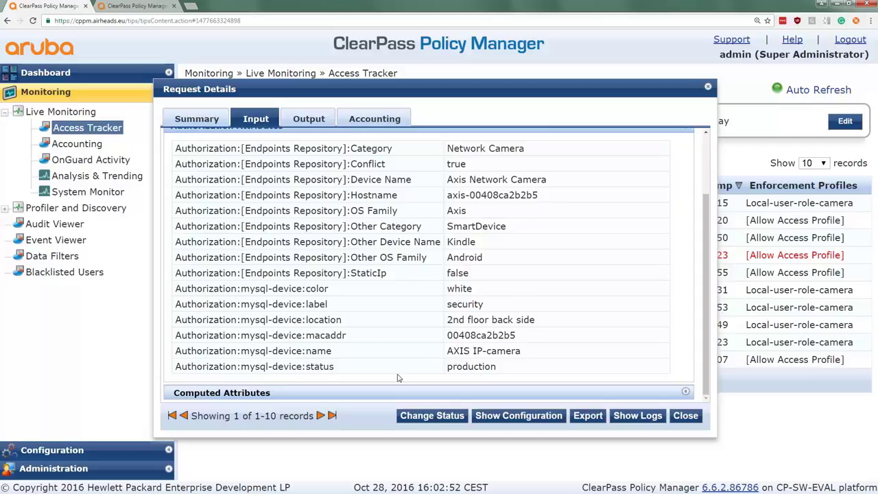
pyautogui.doubleClick(467, 368)
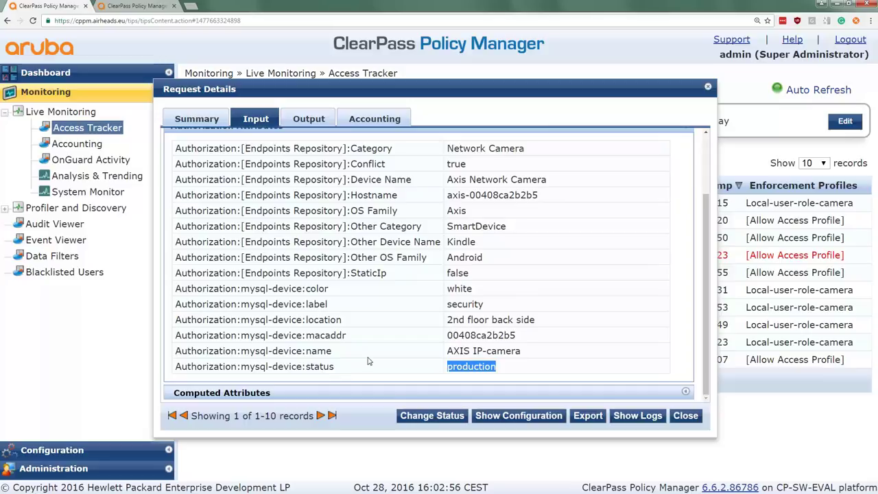